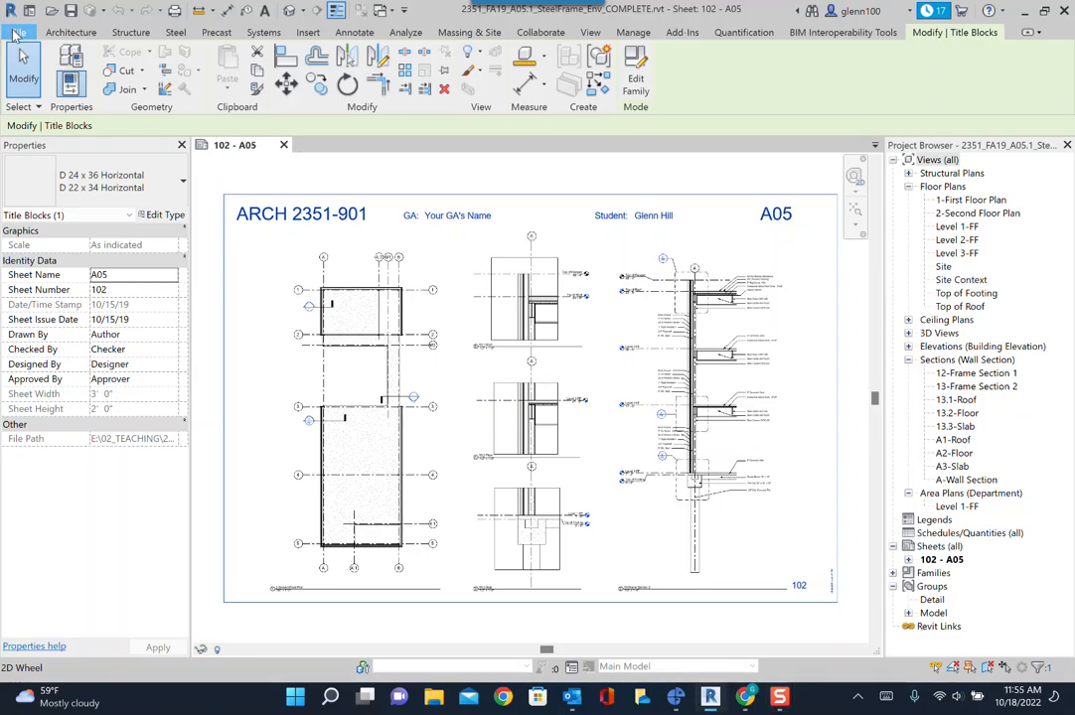
Open the print settings for the sheet with Adobe PDF as the printer.
{"action": "left_click", "coordinate": [17, 33]}
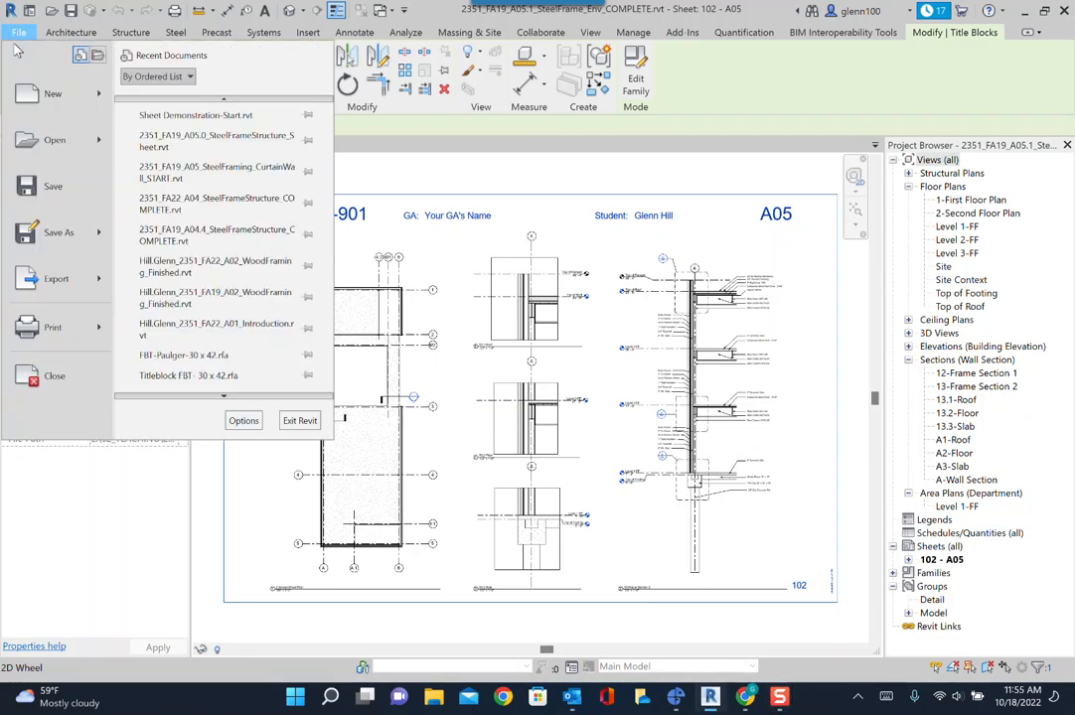
{"action": "left_click", "coordinate": [72, 328]}
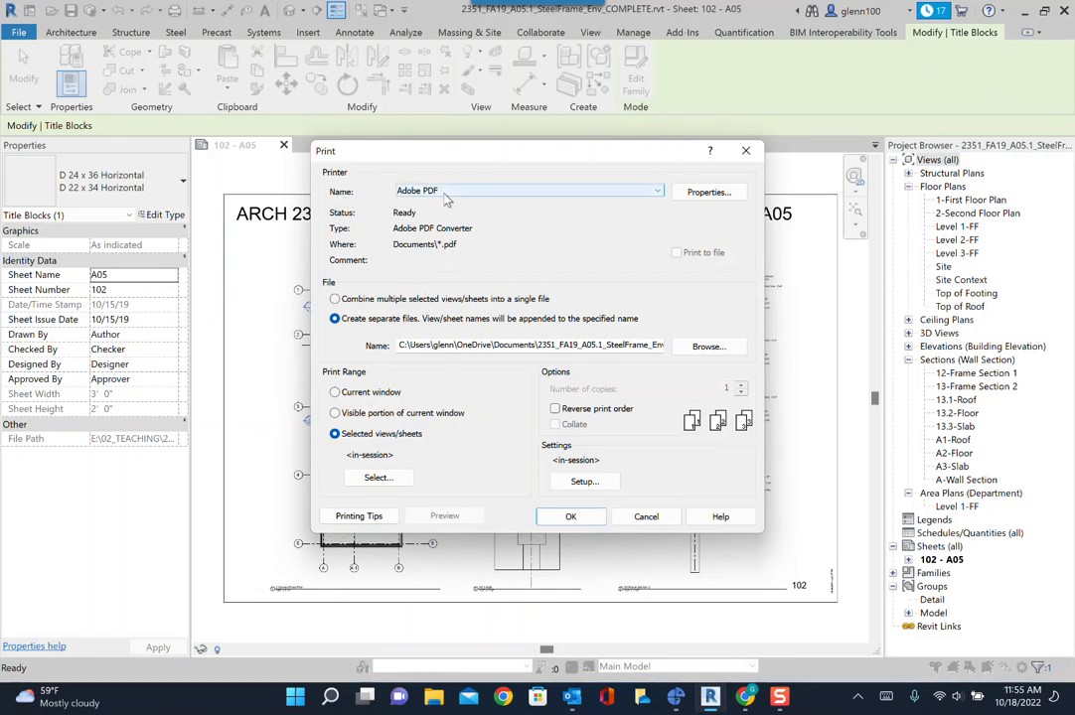
{"action": "left_click", "coordinate": [658, 192]}
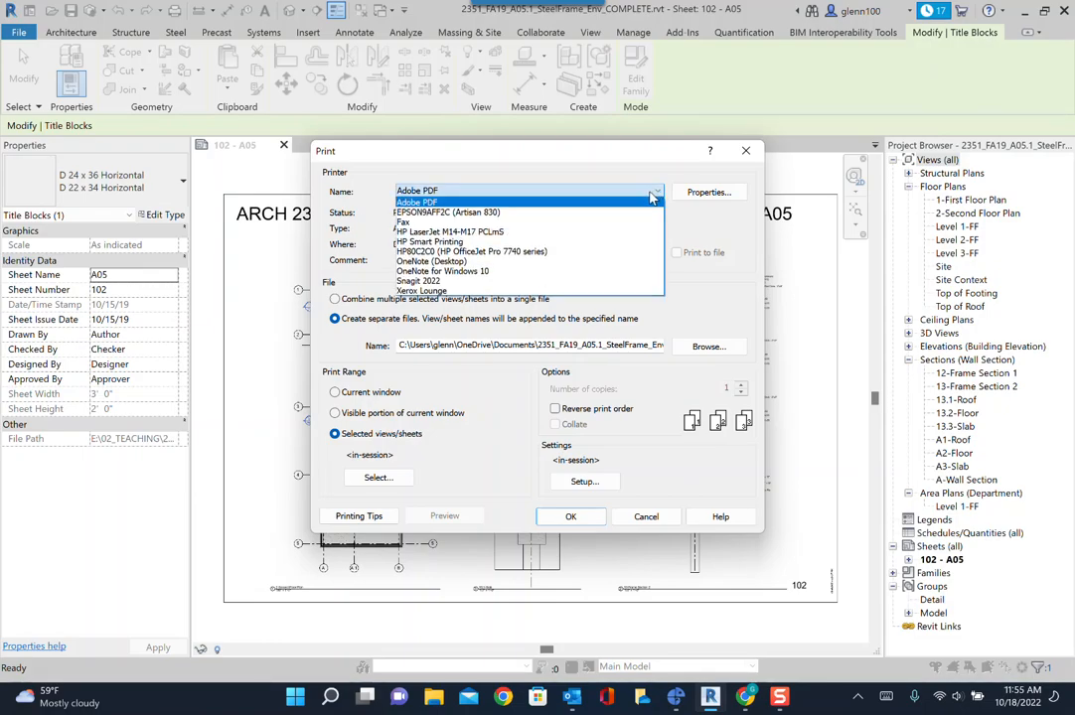
{"action": "left_click", "coordinate": [658, 193]}
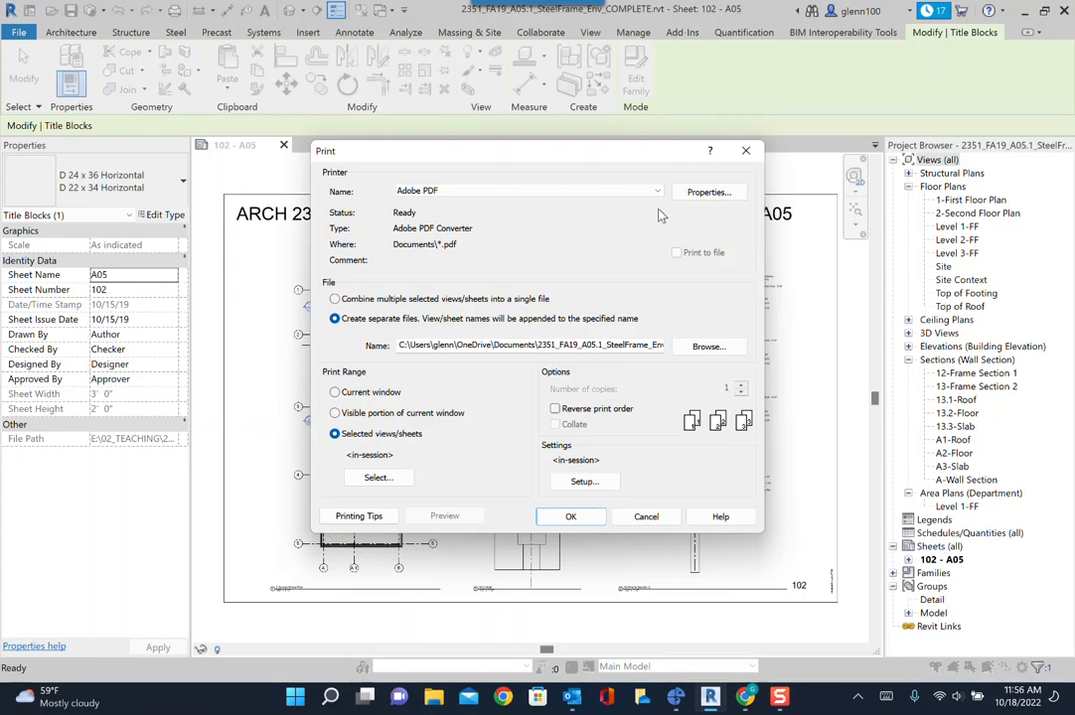
Review the Adobe PDF printer's page size, paper quality, advanced options and layout orientation, and accept the properties.
{"action": "left_click", "coordinate": [710, 195]}
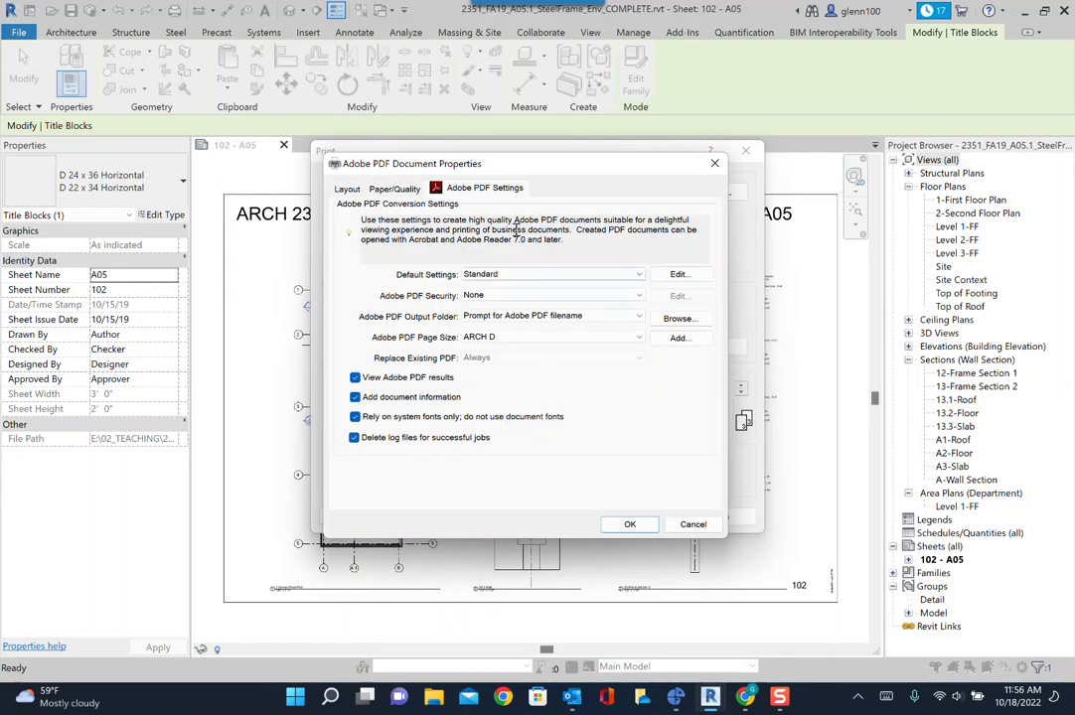
{"action": "left_click", "coordinate": [395, 194]}
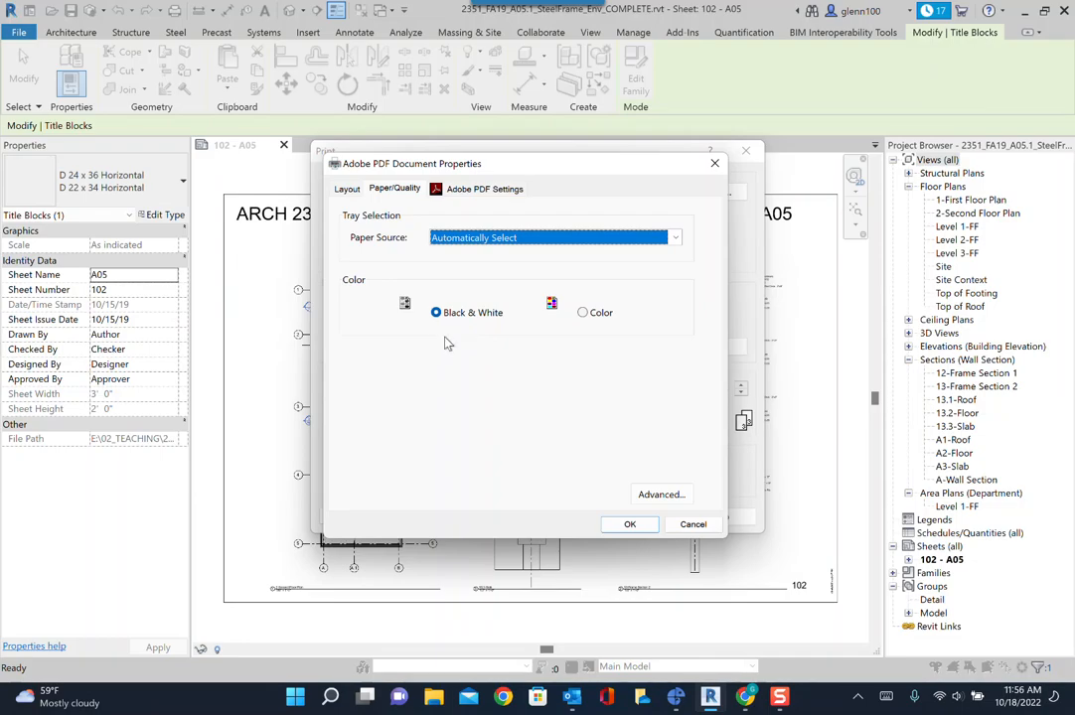
{"action": "left_click", "coordinate": [661, 495]}
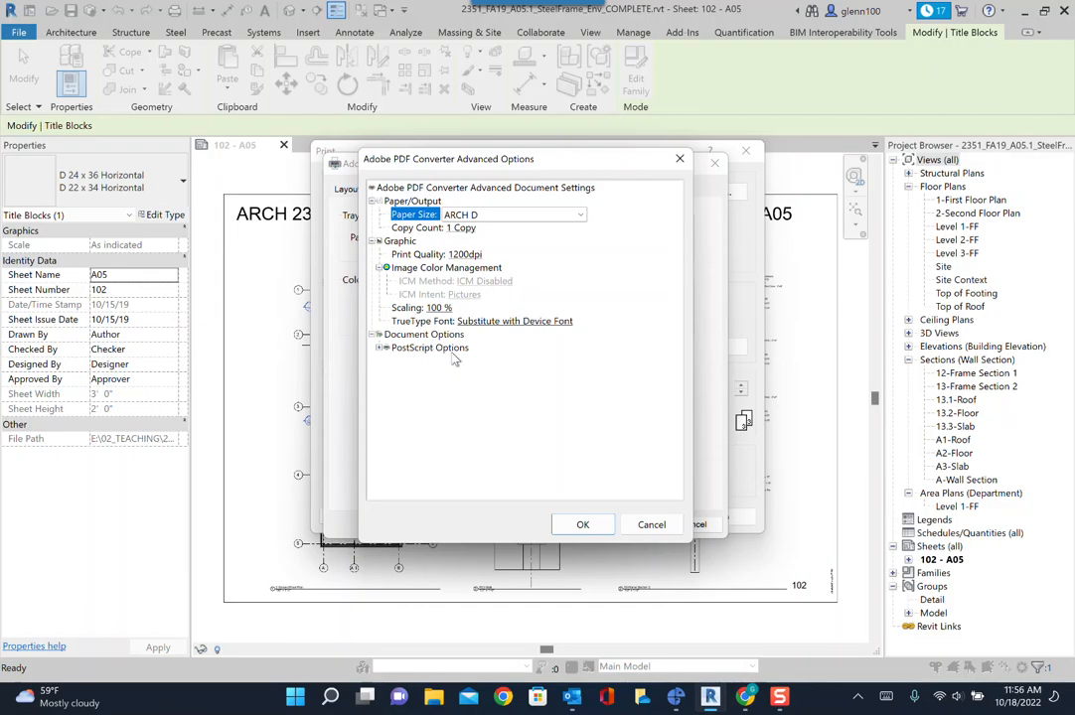
{"action": "left_click", "coordinate": [584, 524]}
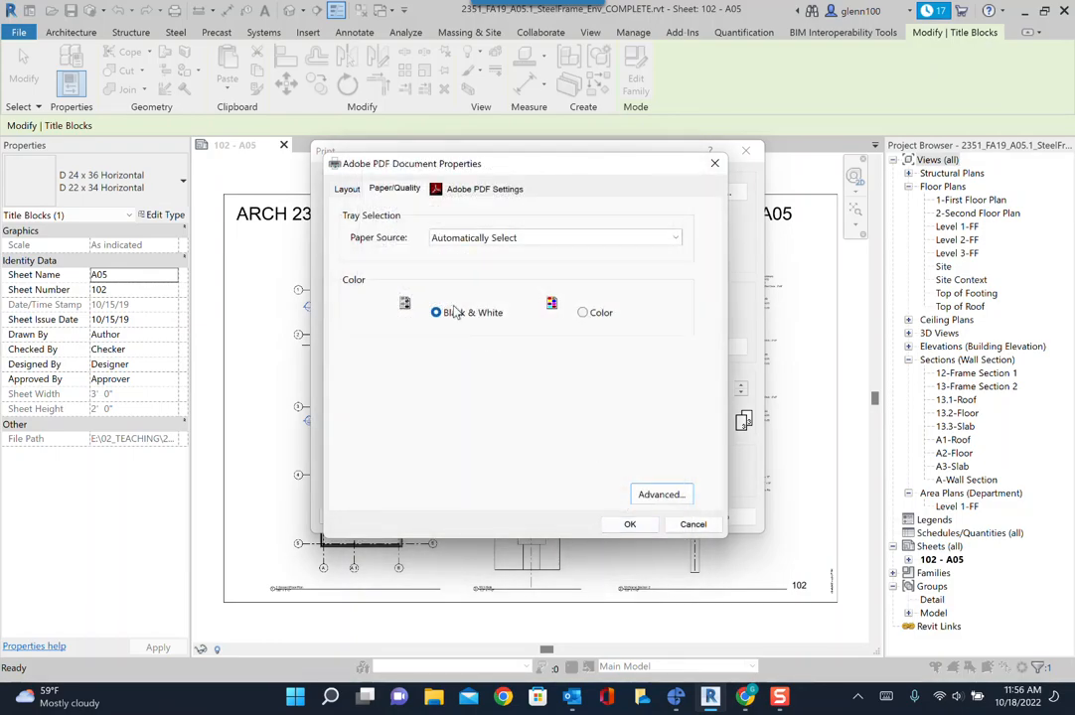
{"action": "left_click", "coordinate": [349, 189]}
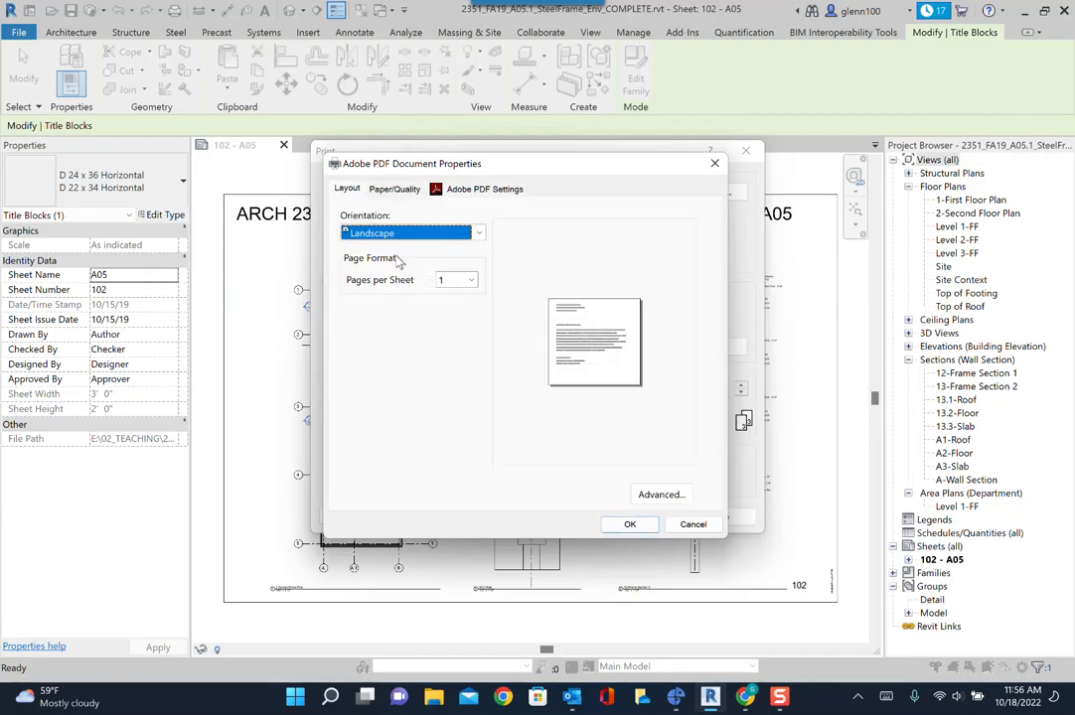
{"action": "left_click", "coordinate": [630, 525]}
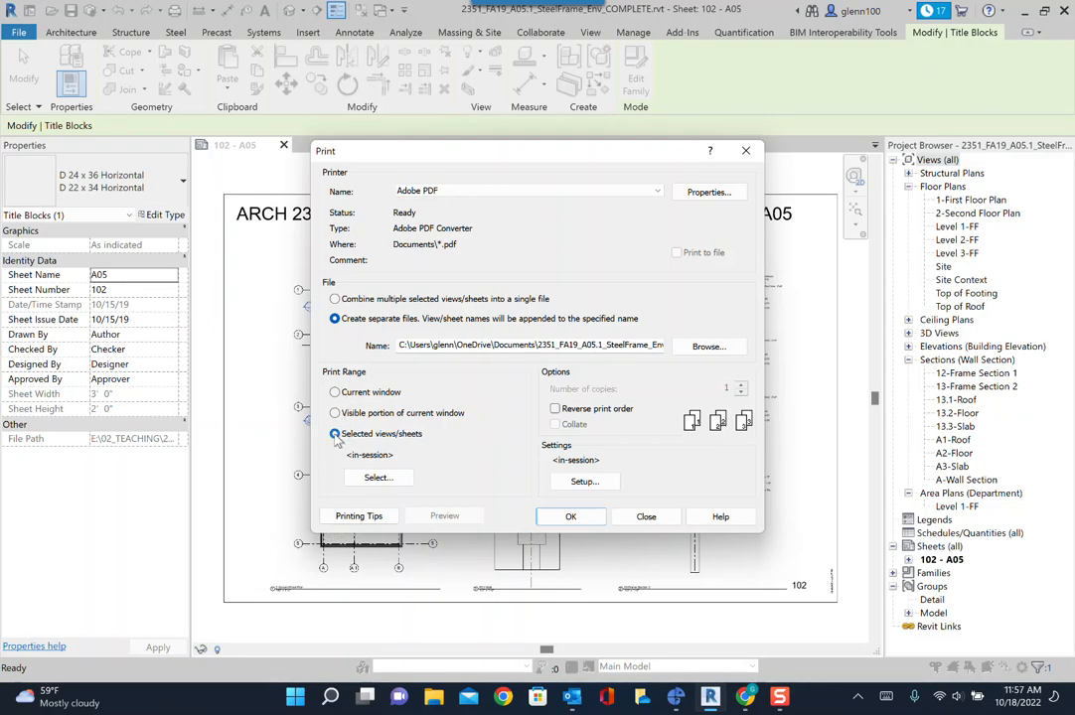
Limit the list of printable items to sheets only, keeping sheet 102 - A05 selected for printing.
{"action": "left_click", "coordinate": [378, 479]}
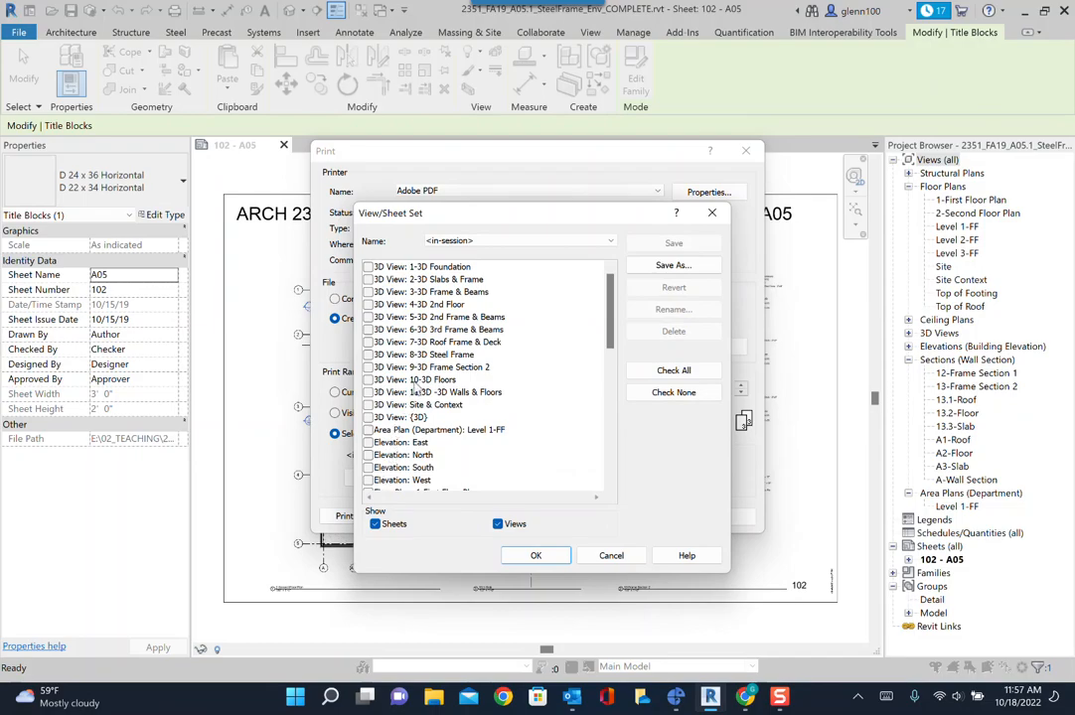
{"action": "left_click", "coordinate": [497, 525]}
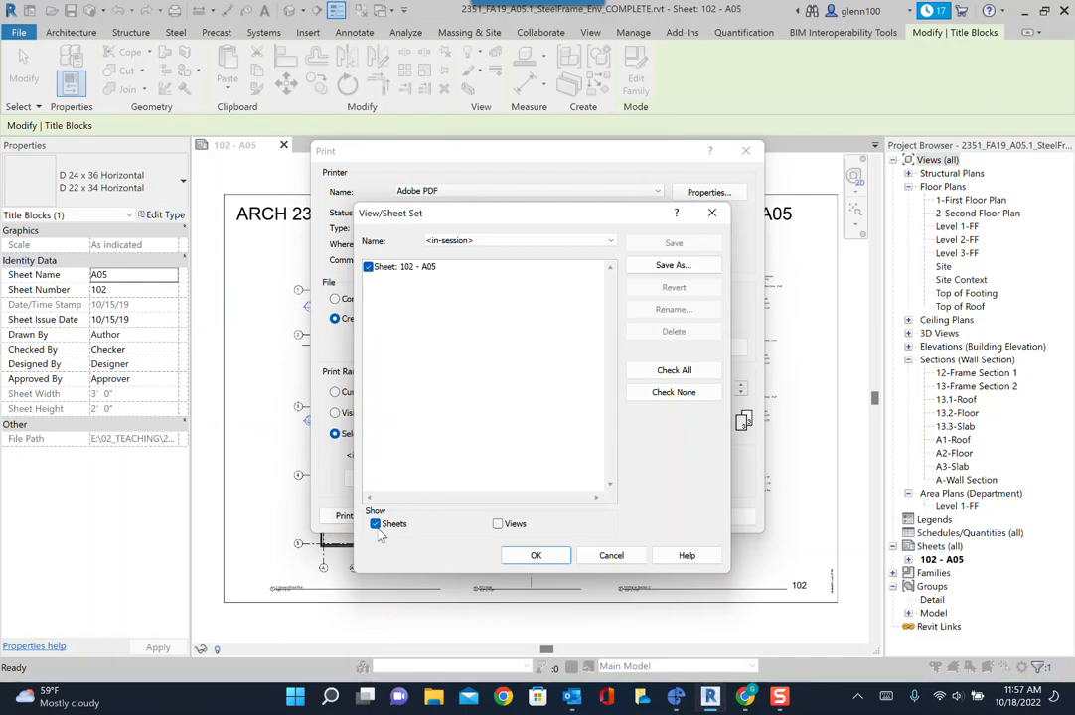
{"action": "left_click", "coordinate": [536, 556]}
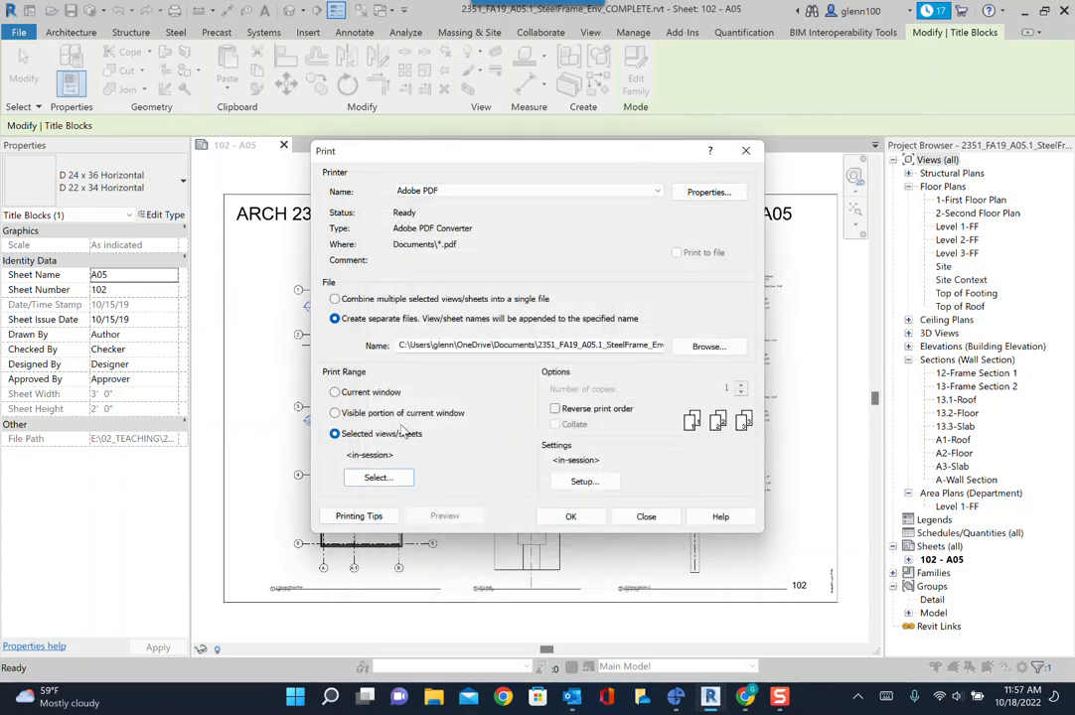
Open the print setup and keep the in-session configuration with ARCH D as the paper size.
{"action": "left_click", "coordinate": [587, 481]}
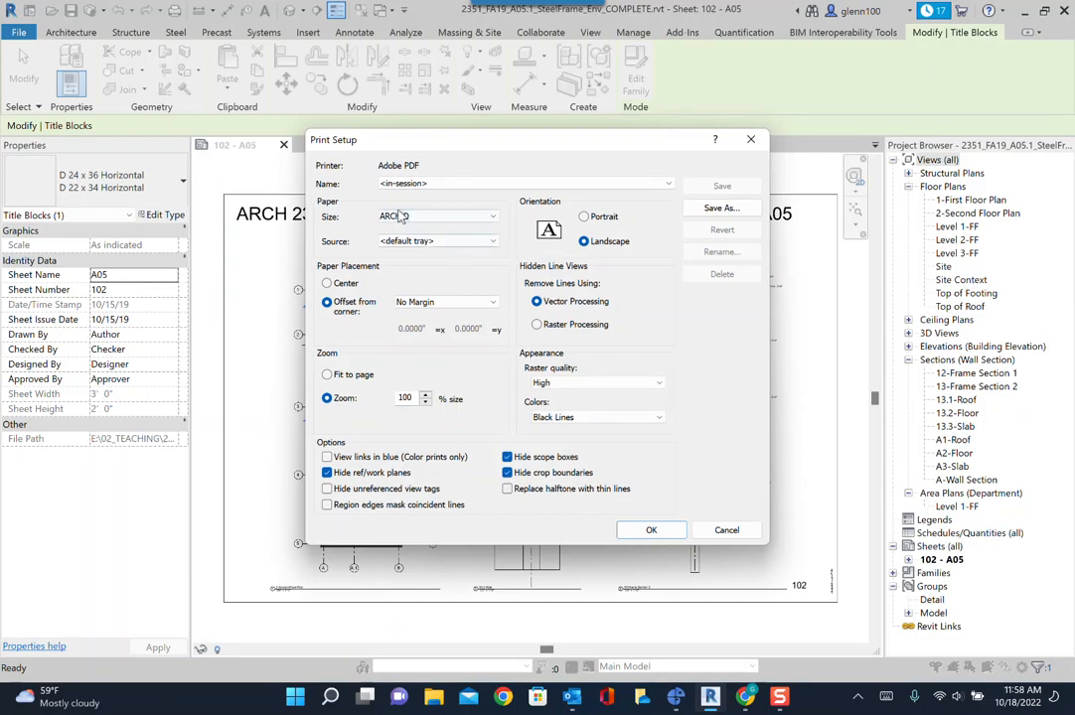
{"action": "left_click", "coordinate": [451, 185]}
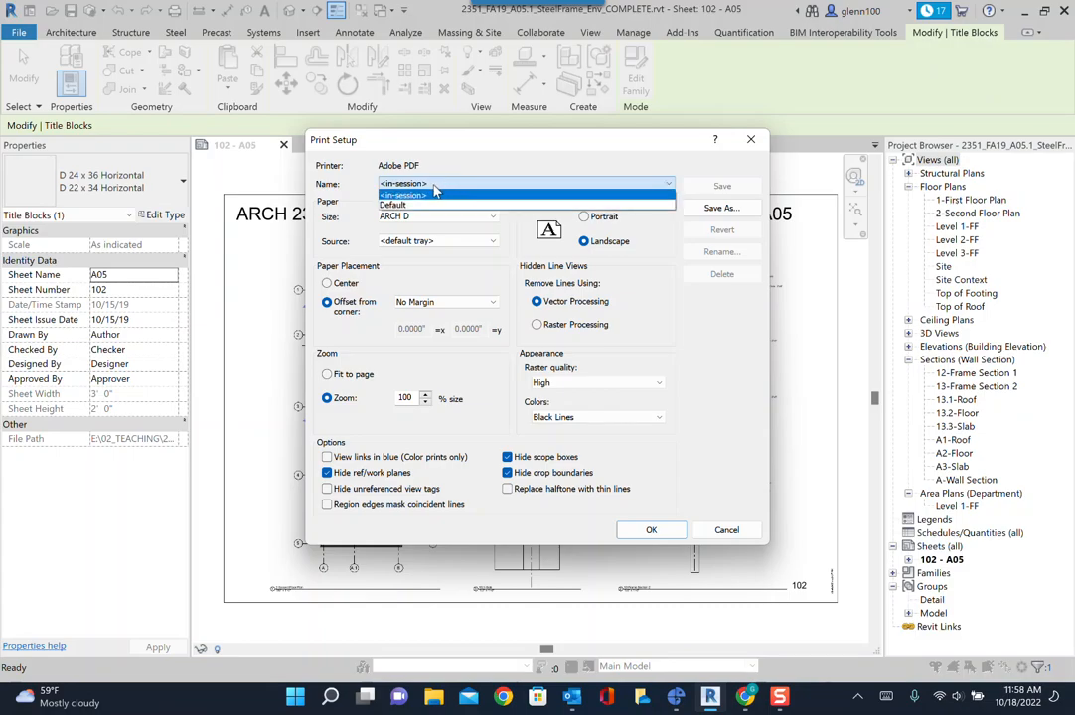
{"action": "left_click", "coordinate": [418, 195]}
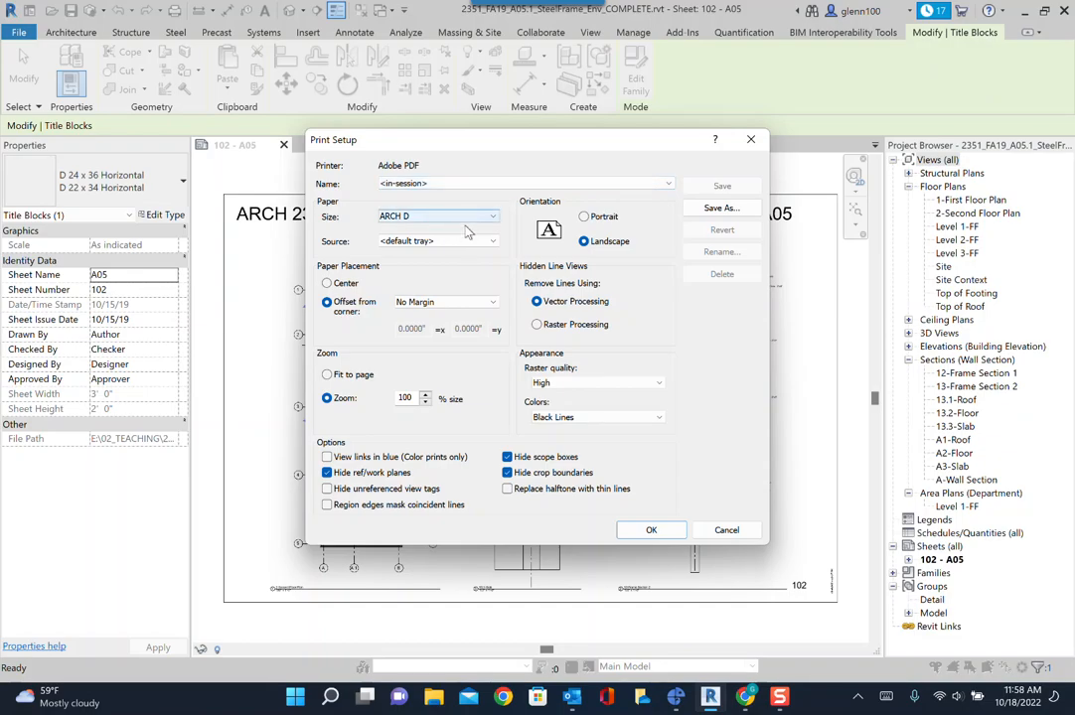
{"action": "left_click", "coordinate": [434, 219]}
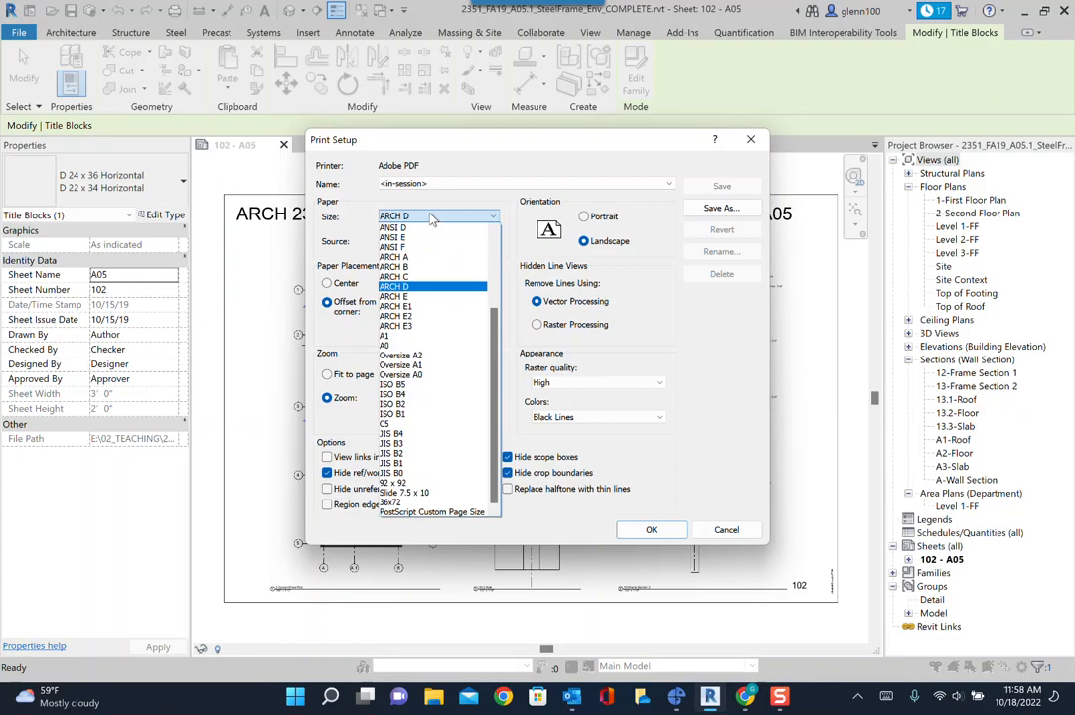
{"action": "left_click", "coordinate": [431, 219]}
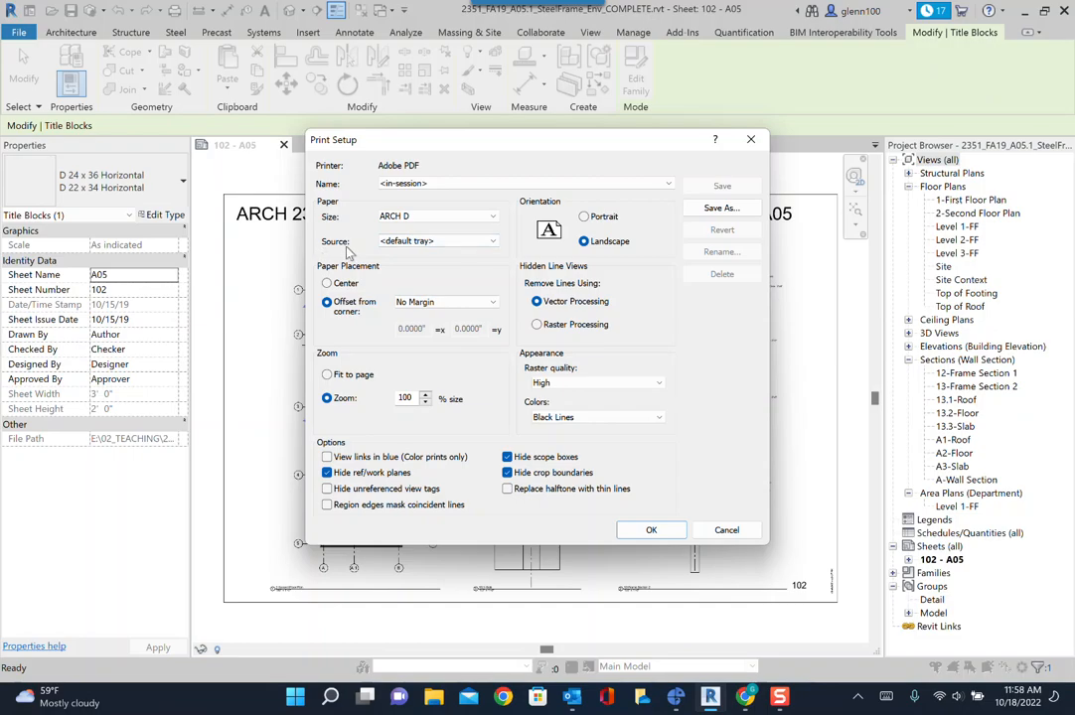
Set the paper placement to Center and the print colors to Black Lines.
{"action": "left_click", "coordinate": [433, 241]}
{"action": "left_click", "coordinate": [328, 284]}
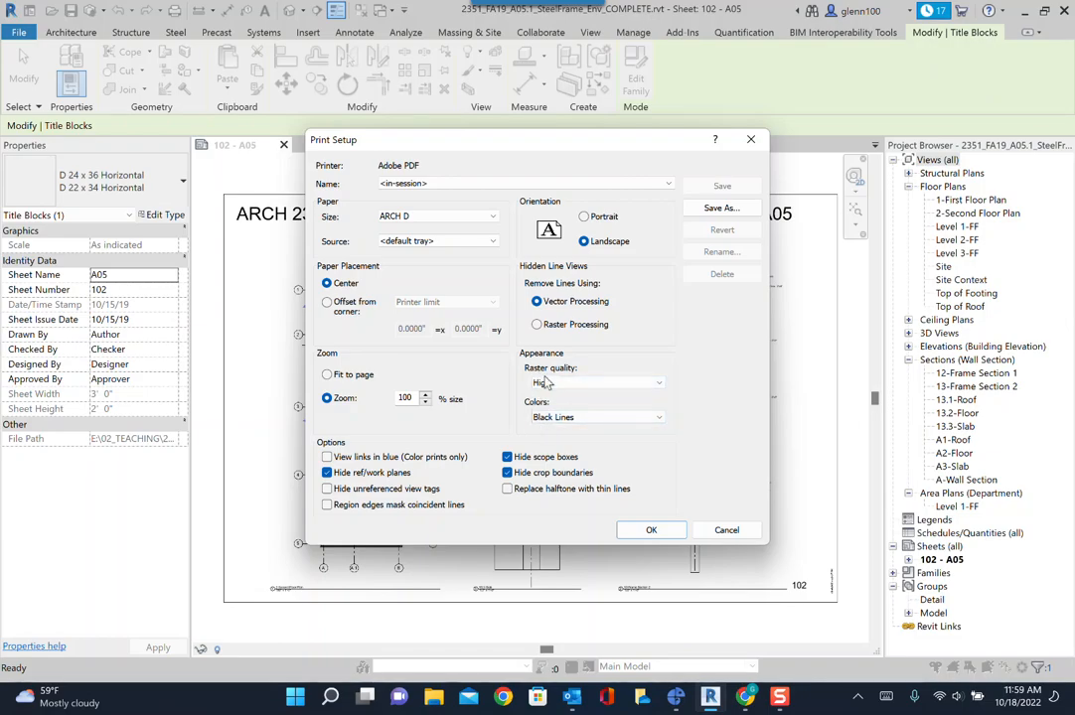
{"action": "left_click", "coordinate": [600, 418]}
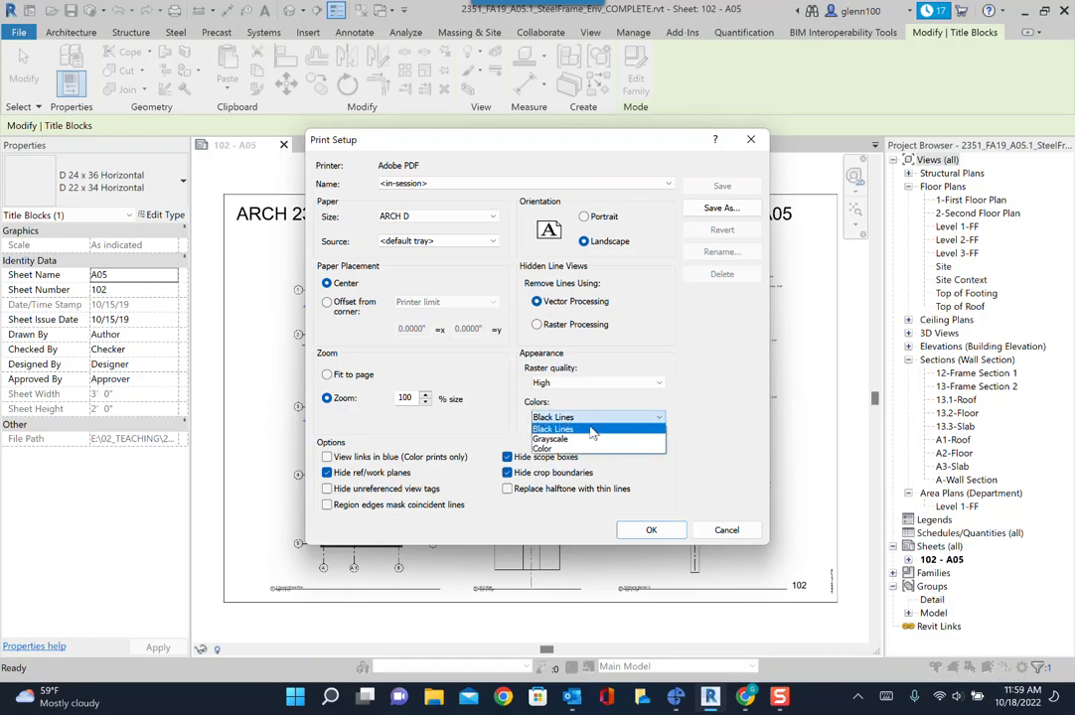
{"action": "left_click", "coordinate": [576, 431]}
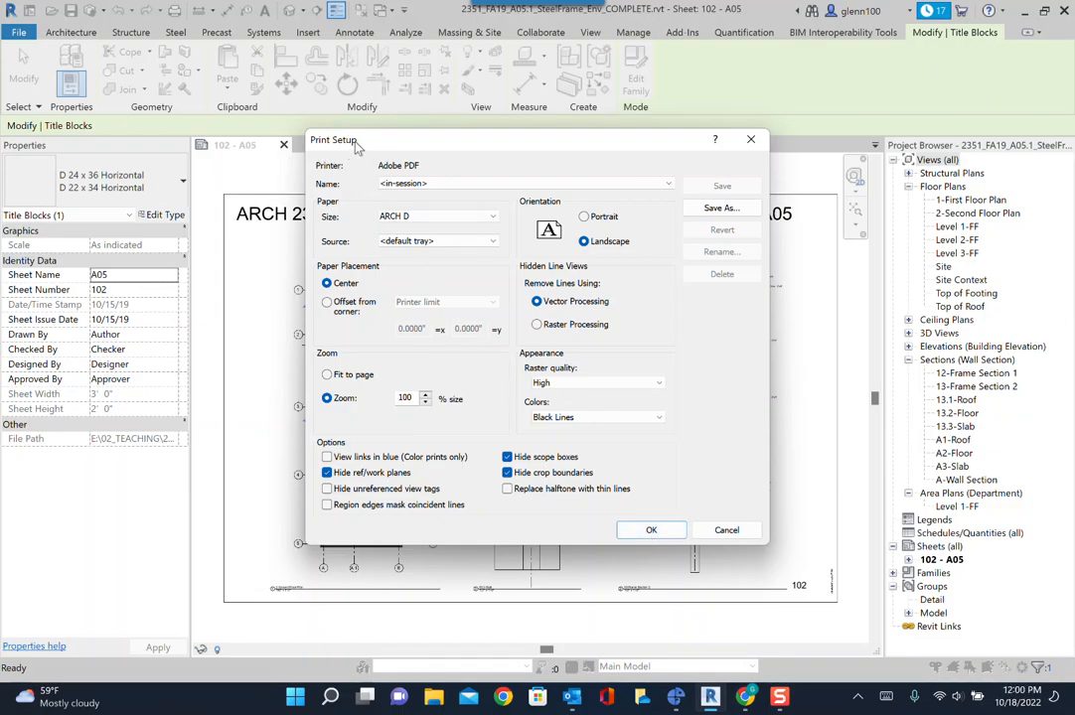
Accept the print setup and save it for future sessions under the name Adobe PDF_ARCH D.
{"action": "left_click", "coordinate": [650, 530]}
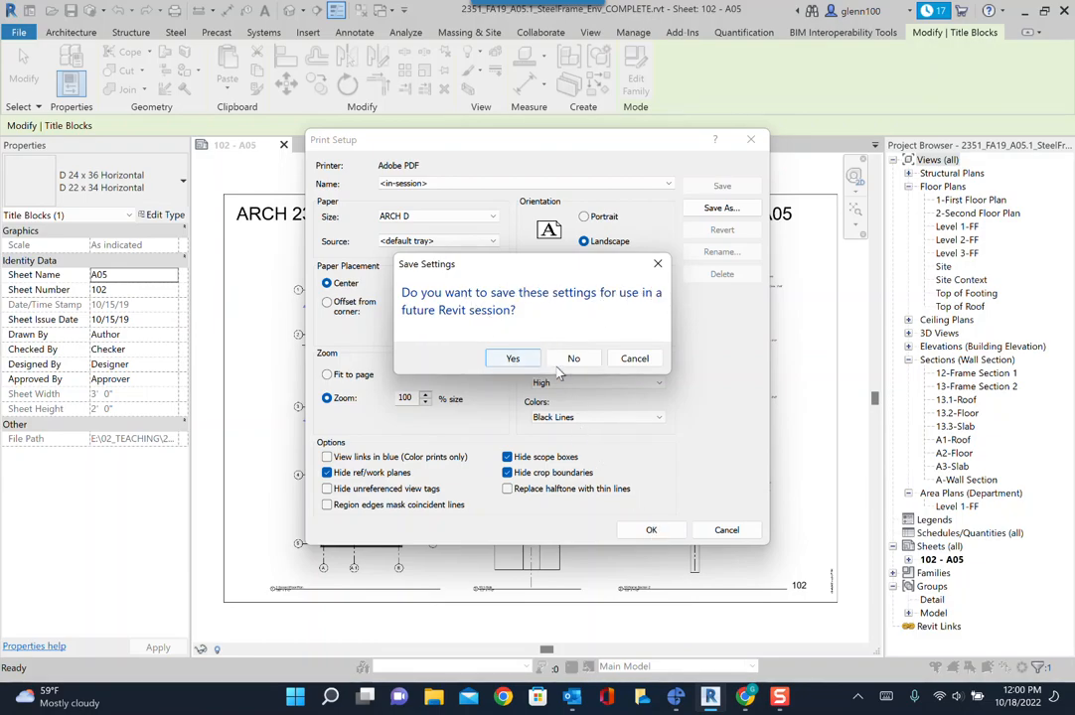
{"action": "left_click", "coordinate": [511, 360]}
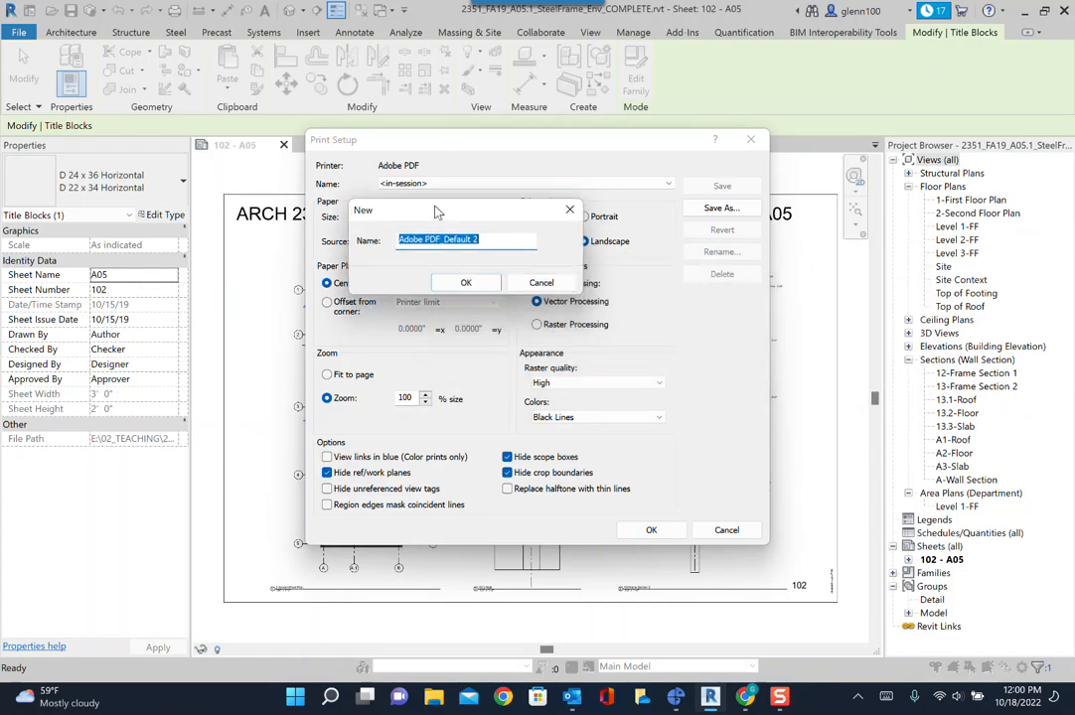
{"action": "left_click_drag", "start_coordinate": [456, 220], "coordinate": [516, 222]}
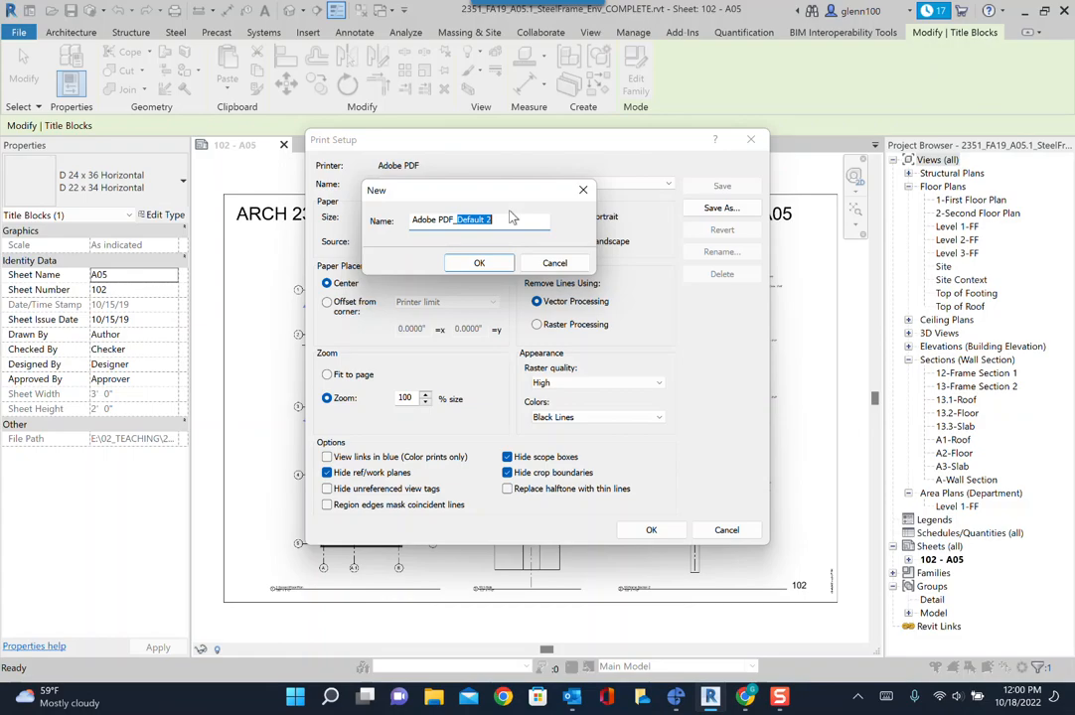
{"action": "type", "text": "ARCH"}
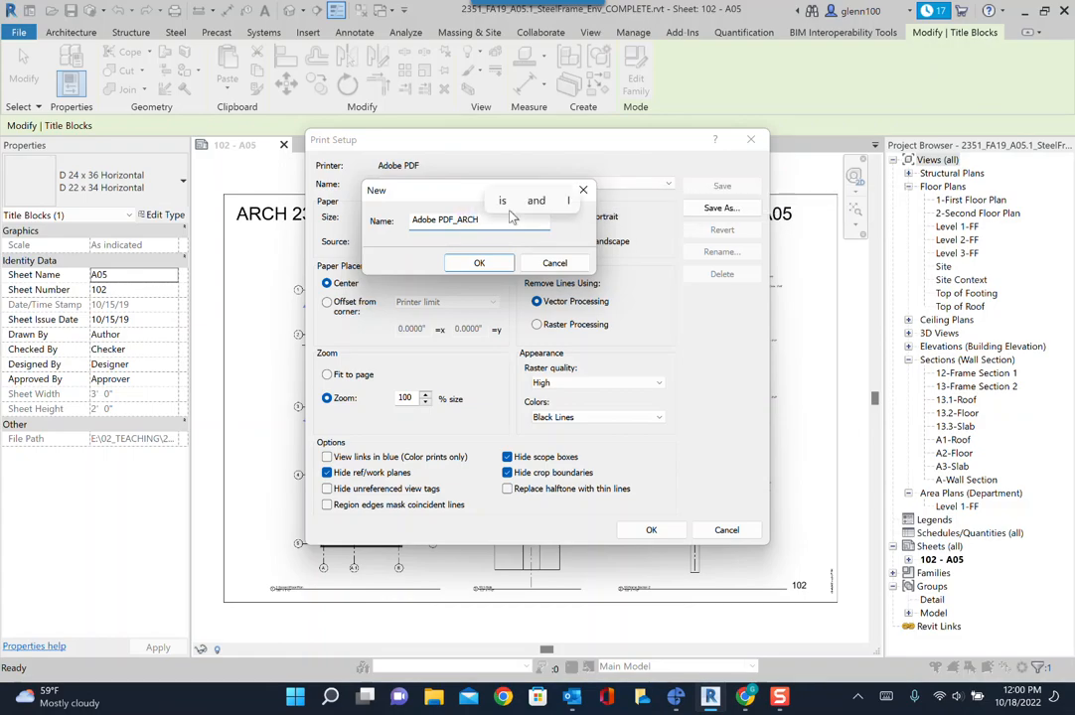
{"action": "type", "text": " D"}
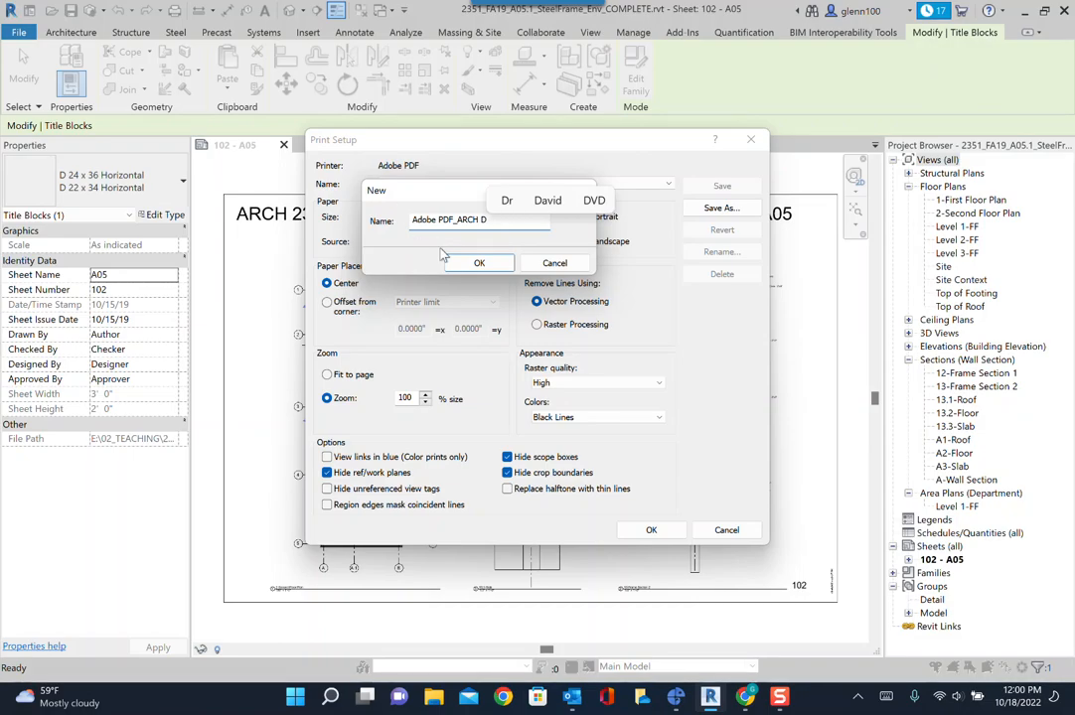
{"action": "left_click", "coordinate": [480, 263]}
{"action": "key", "text": "Return"}
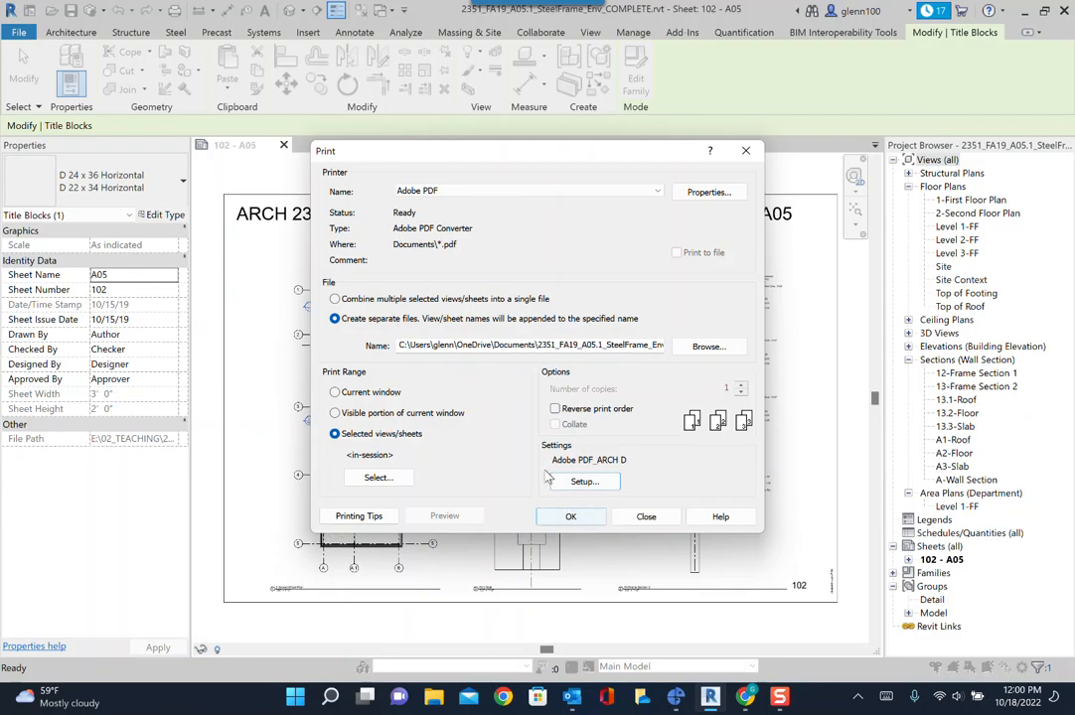
Reopen the print setup, choose the saved Adobe PDF_ARCH D configuration and accept it.
{"action": "left_click", "coordinate": [582, 482]}
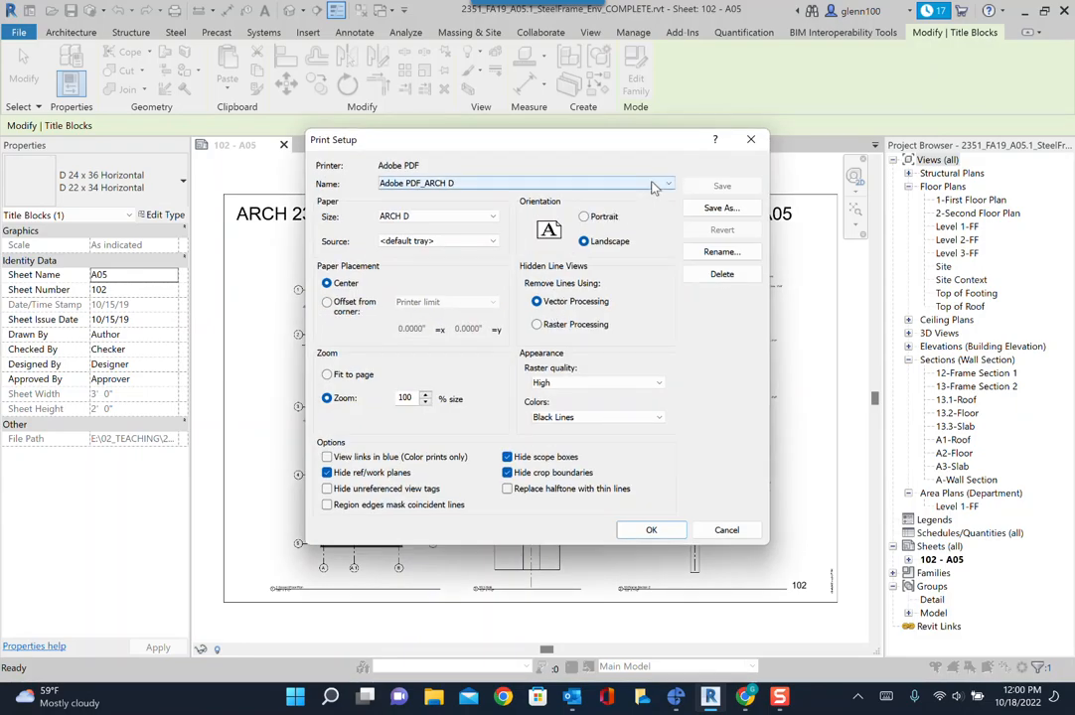
{"action": "left_click", "coordinate": [656, 184]}
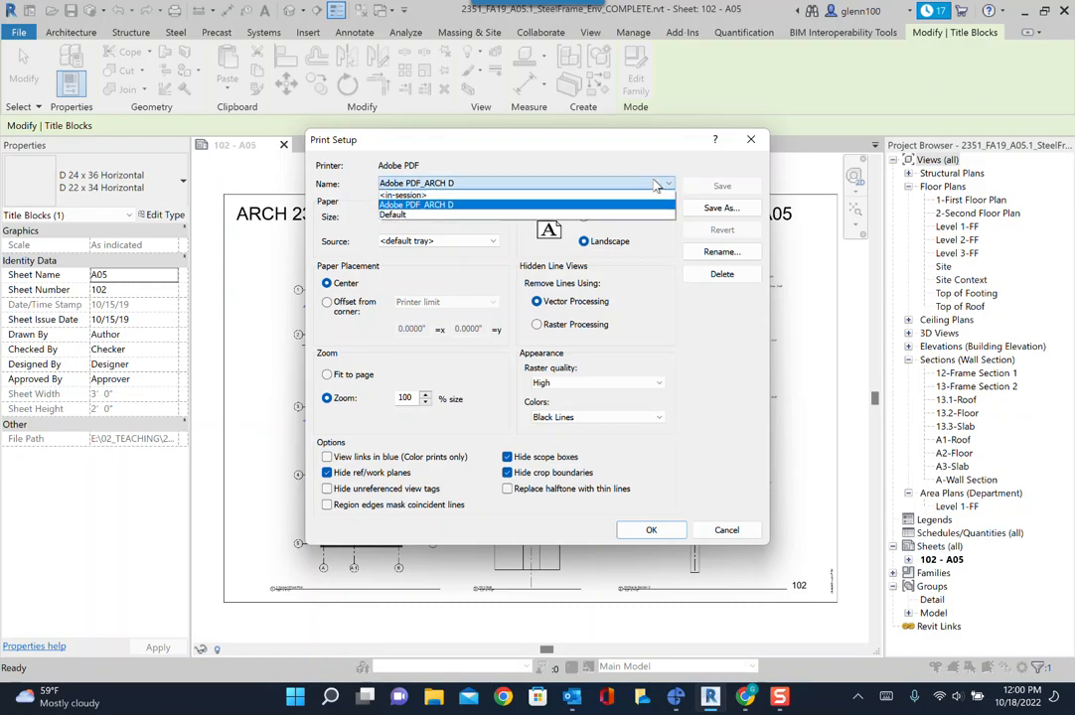
{"action": "left_click", "coordinate": [462, 206]}
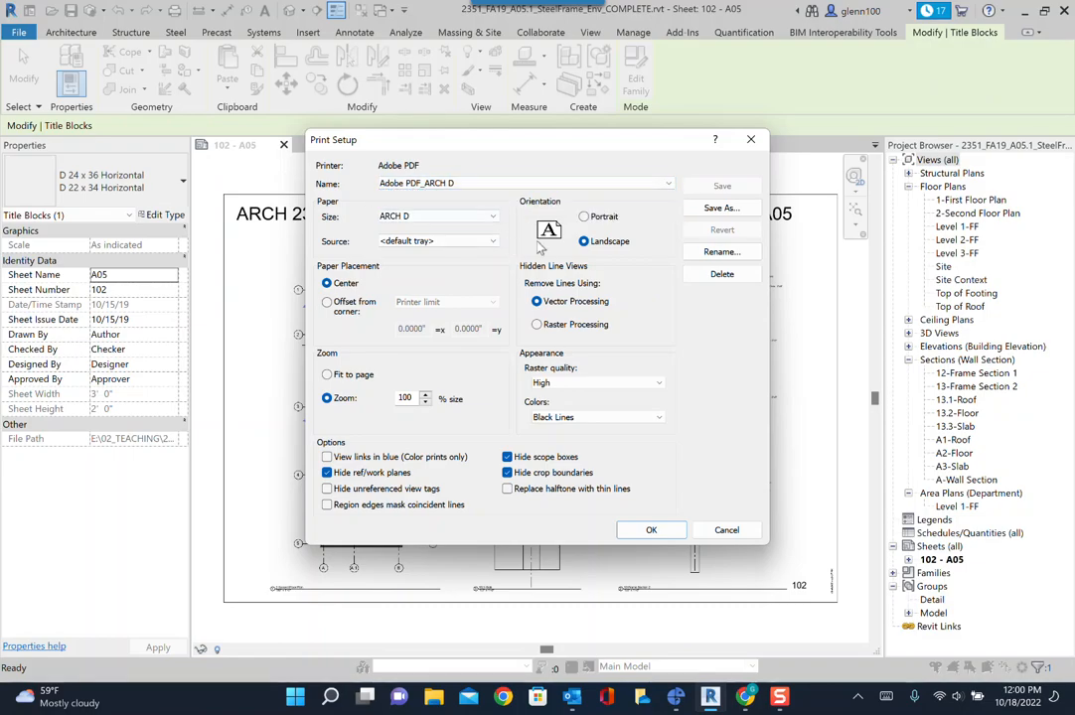
{"action": "left_click", "coordinate": [643, 530]}
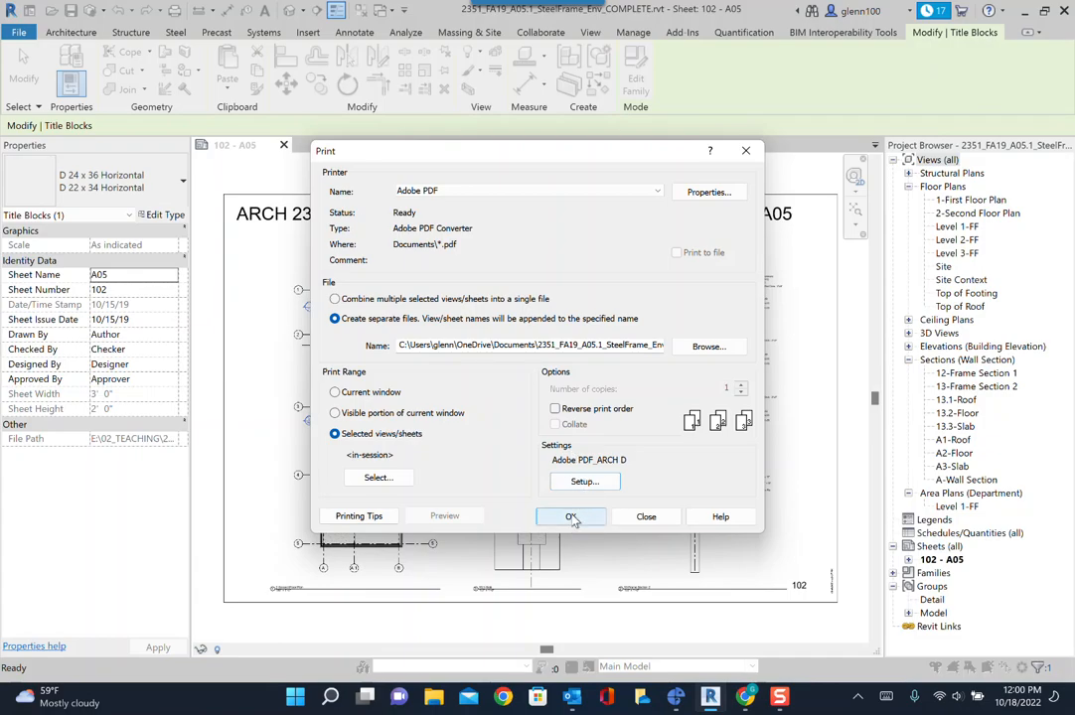
Print the selected sheet as a separate PDF file and choose the 2351_FA22_A05_SteelFrame_Env_StudCurtainWall folder as the save location.
{"action": "left_click", "coordinate": [572, 518]}
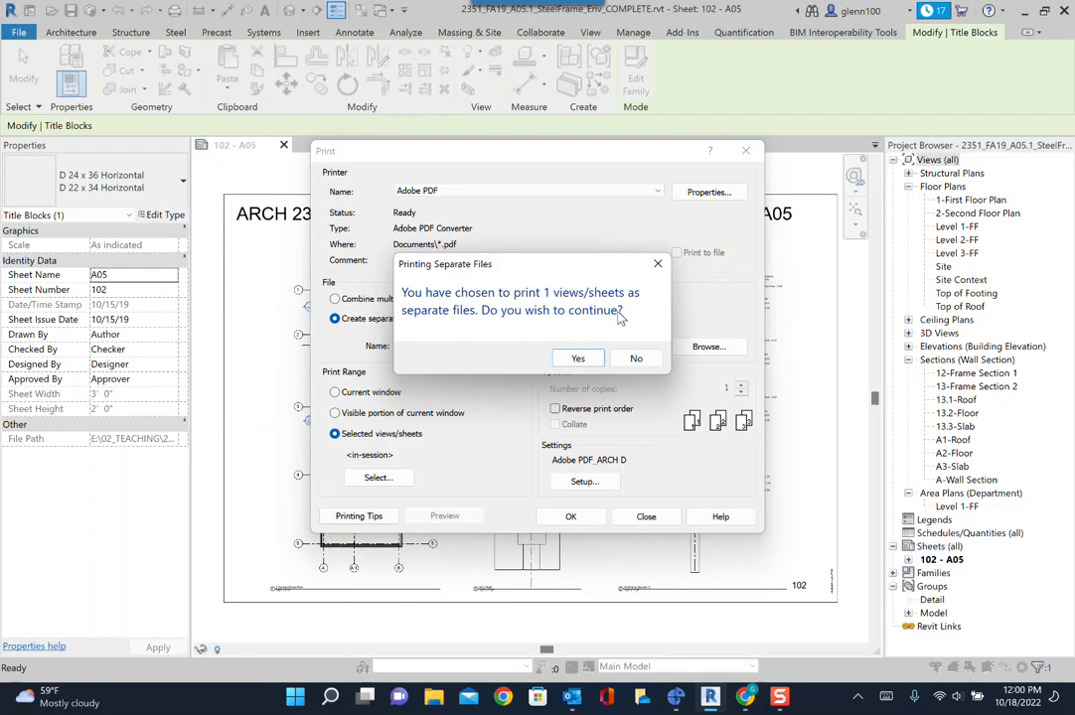
{"action": "left_click", "coordinate": [578, 359]}
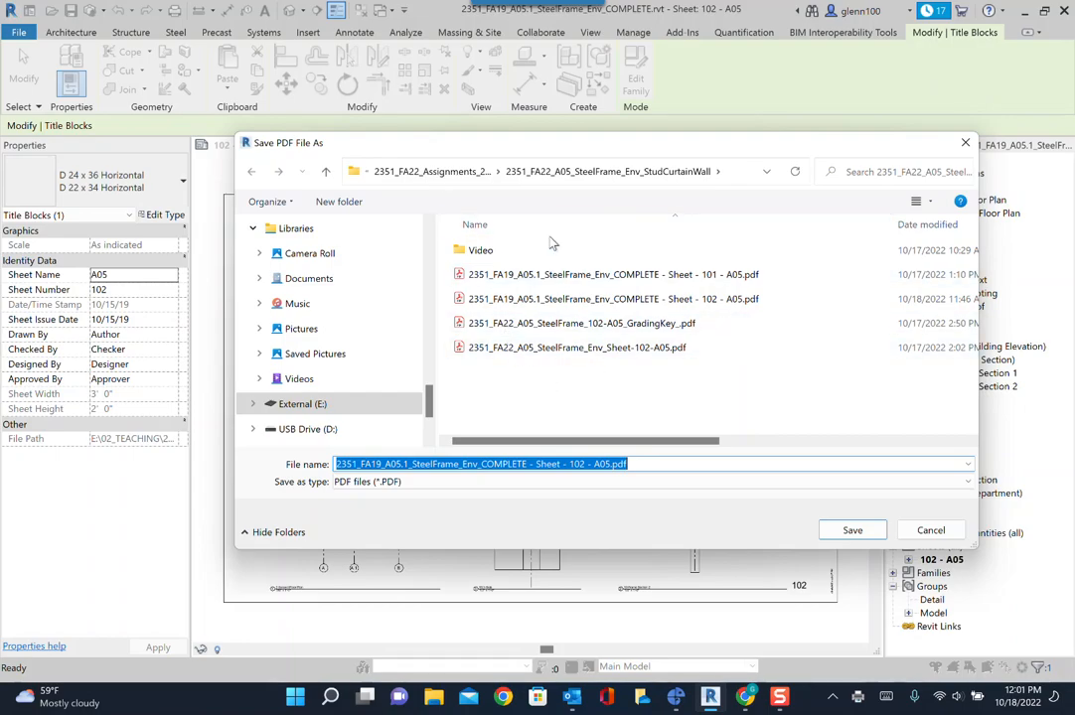
{"action": "left_click", "coordinate": [467, 175]}
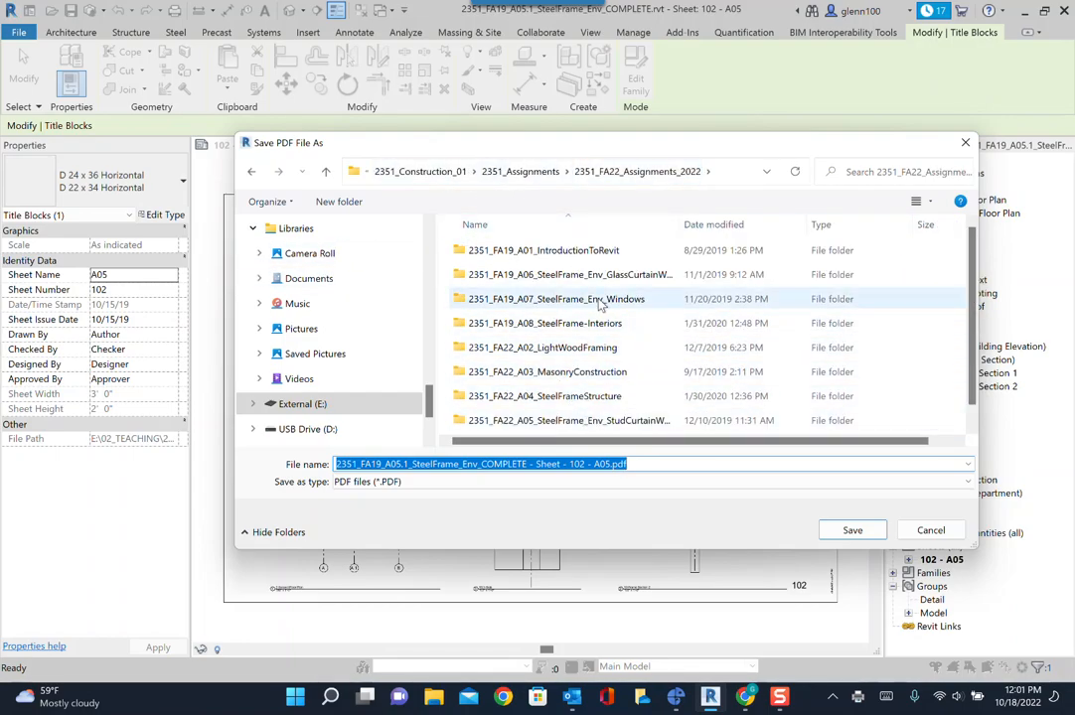
{"action": "left_click", "coordinate": [553, 422]}
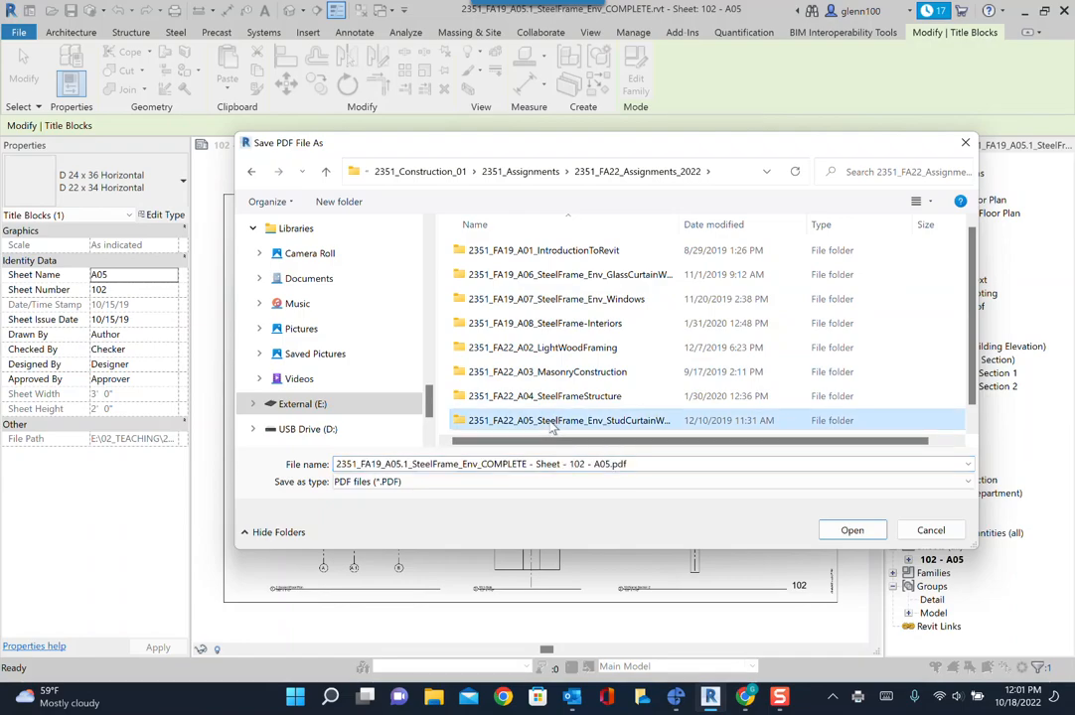
{"action": "double_click", "coordinate": [553, 422]}
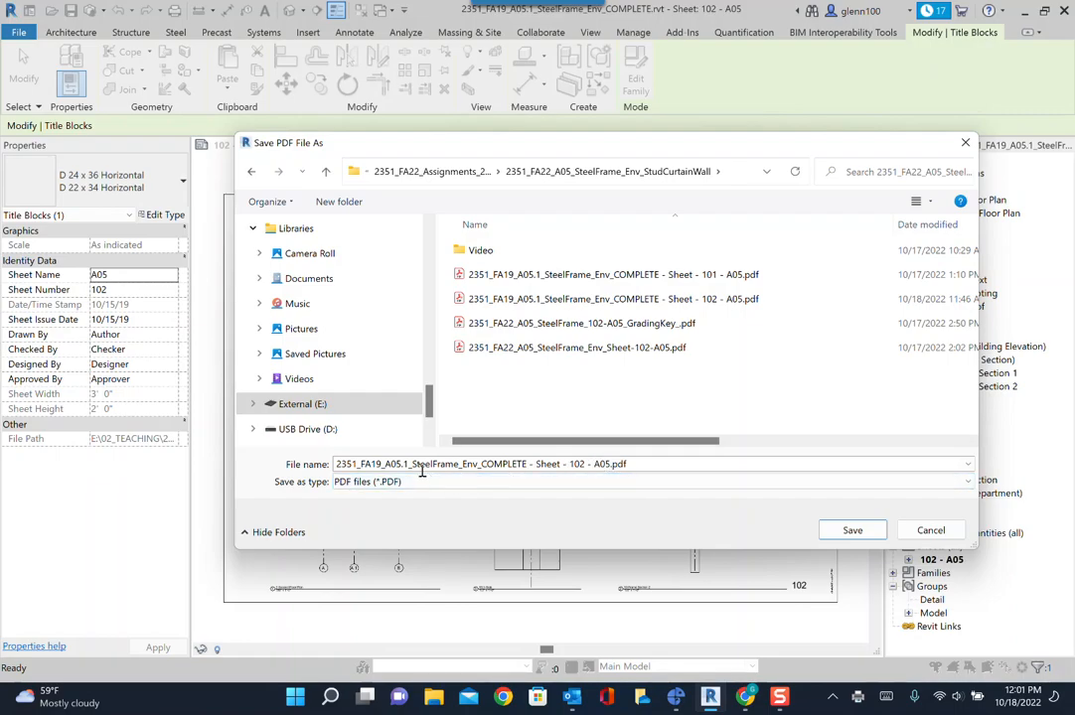
Edit the PDF file name so that it begins with 2351_FA22_A05_SteelFrame_Env, without the .1 suffix.
{"action": "left_click", "coordinate": [375, 464]}
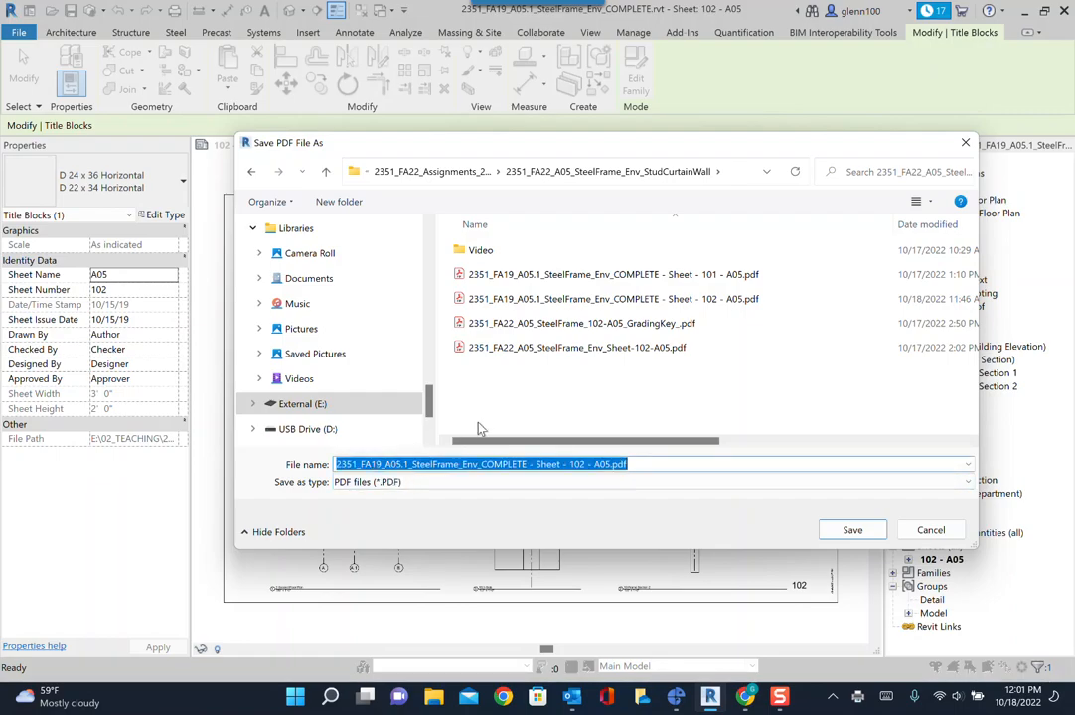
{"action": "left_click", "coordinate": [372, 464]}
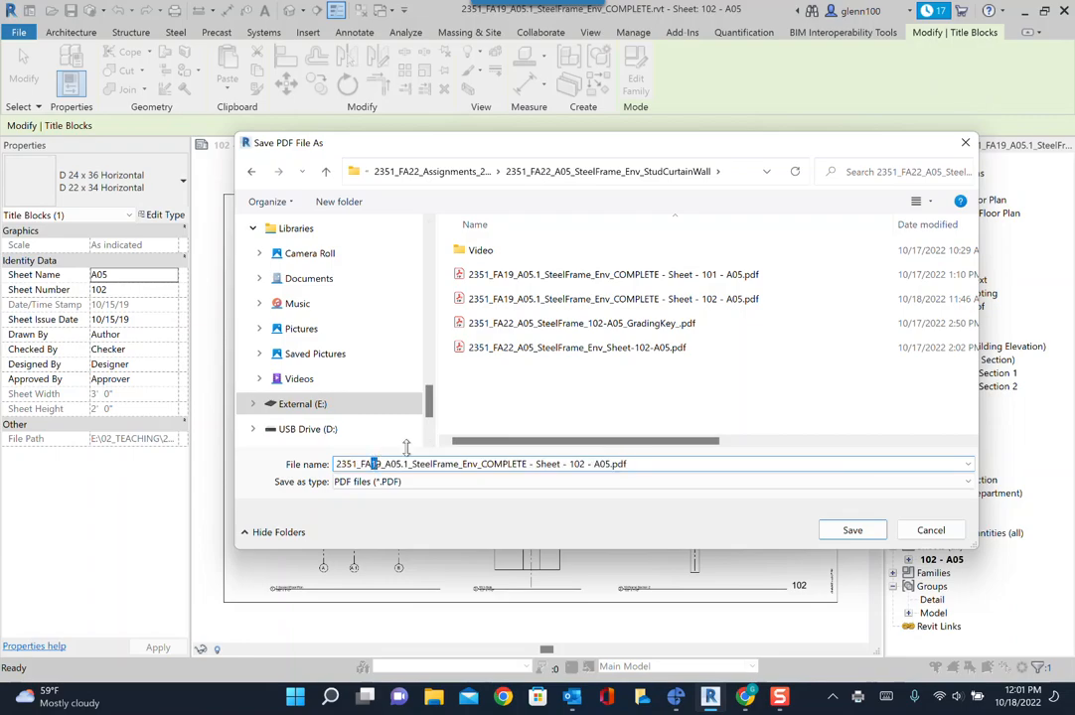
{"action": "key", "text": "Delete"}
{"action": "key", "text": "Delete"}
{"action": "type", "text": "22"}
{"action": "left_click", "coordinate": [404, 463]}
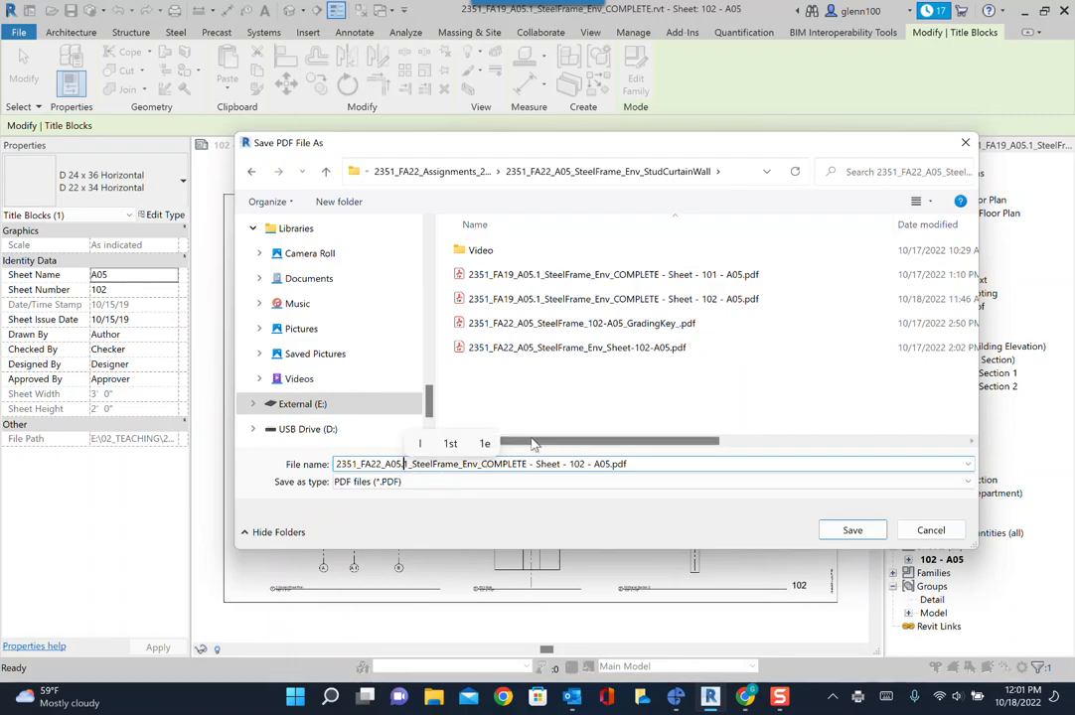
{"action": "key", "text": "Delete"}
{"action": "key", "text": "Delete"}
{"action": "key", "text": "Delete"}
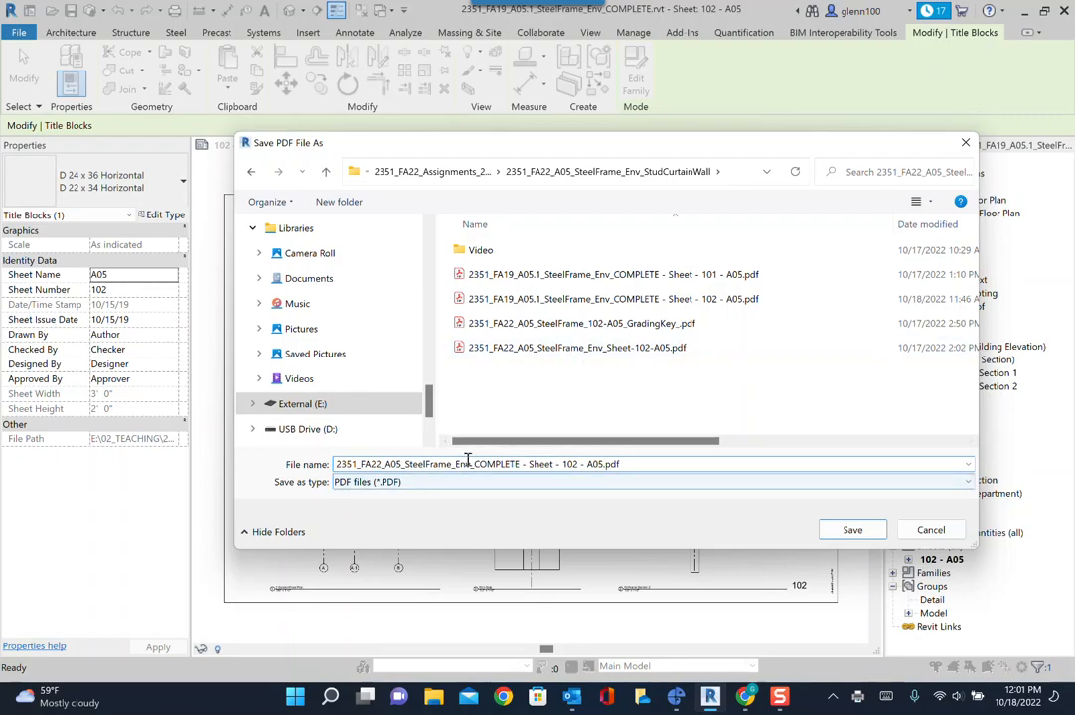
Shorten the rest of the file name to make it 2351_FA22_A05_SteelFrame_Env_Sheet102.pdf and save the PDF.
{"action": "left_click_drag", "start_coordinate": [475, 464], "coordinate": [559, 473]}
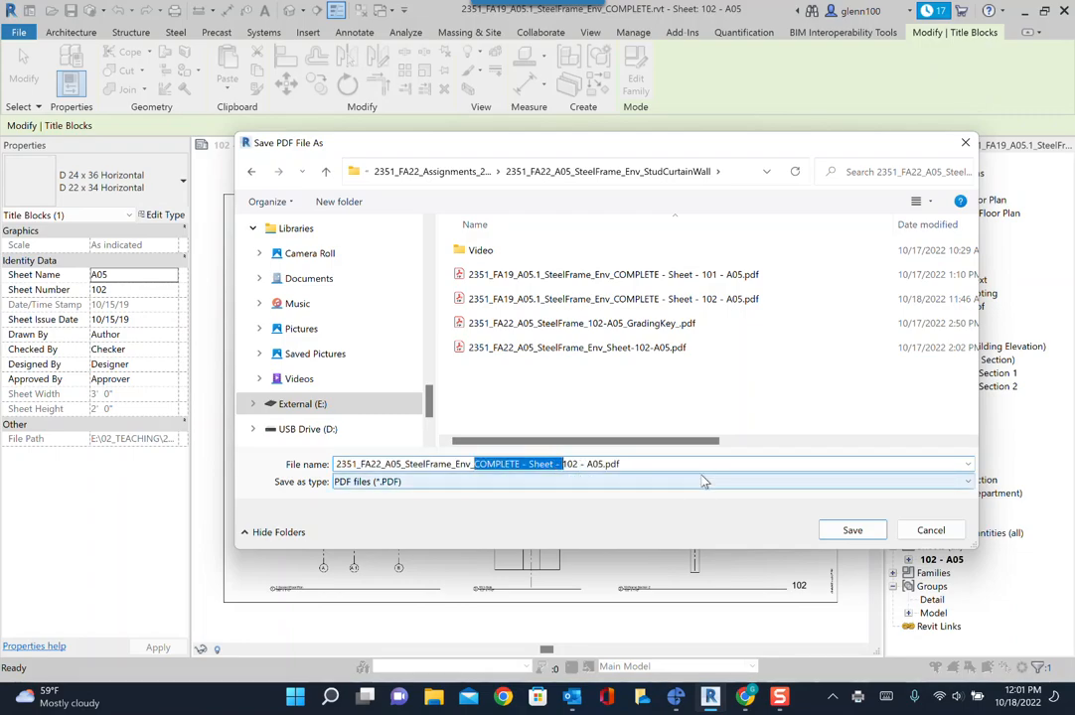
{"action": "key", "text": "BackSpace"}
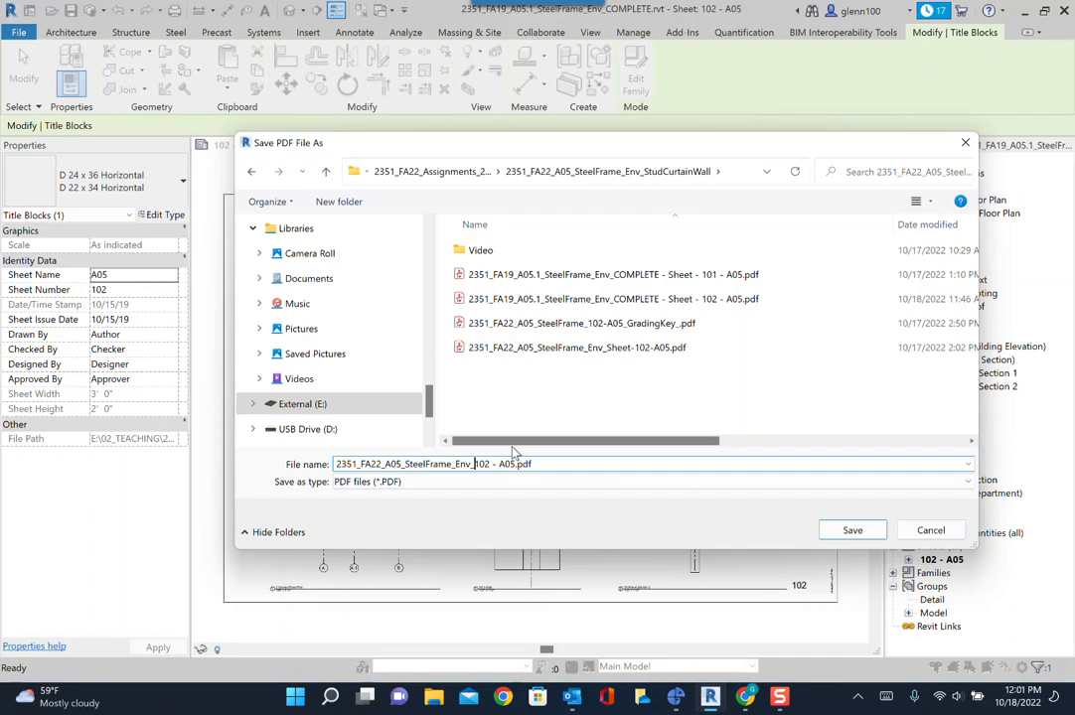
{"action": "type", "text": "Sheet"}
{"action": "type", "text": "e"}
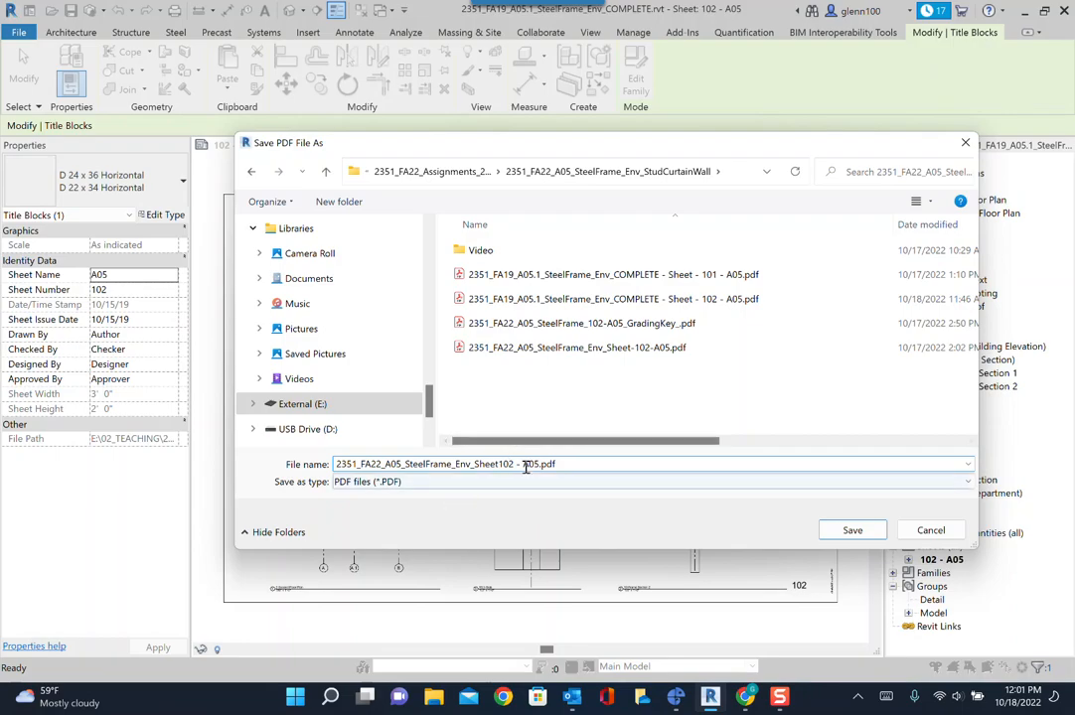
{"action": "key", "text": "Delete"}
{"action": "key", "text": "Delete"}
{"action": "key", "text": "Delete"}
{"action": "key", "text": "Delete"}
{"action": "key", "text": "Delete"}
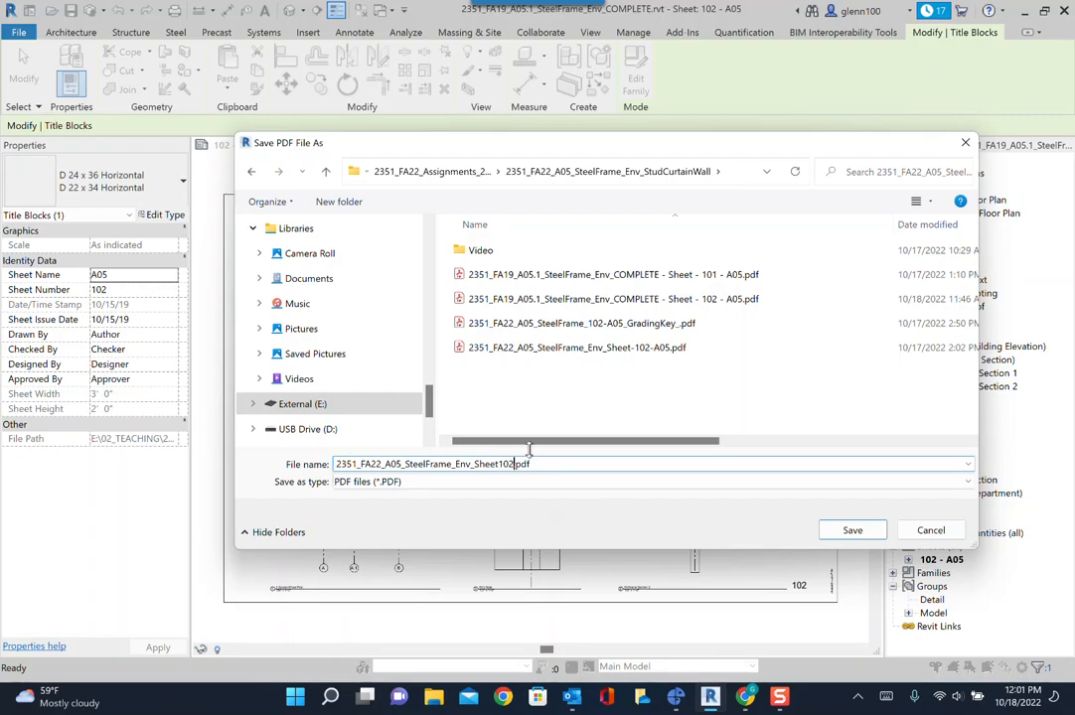
{"action": "left_click", "coordinate": [854, 532]}
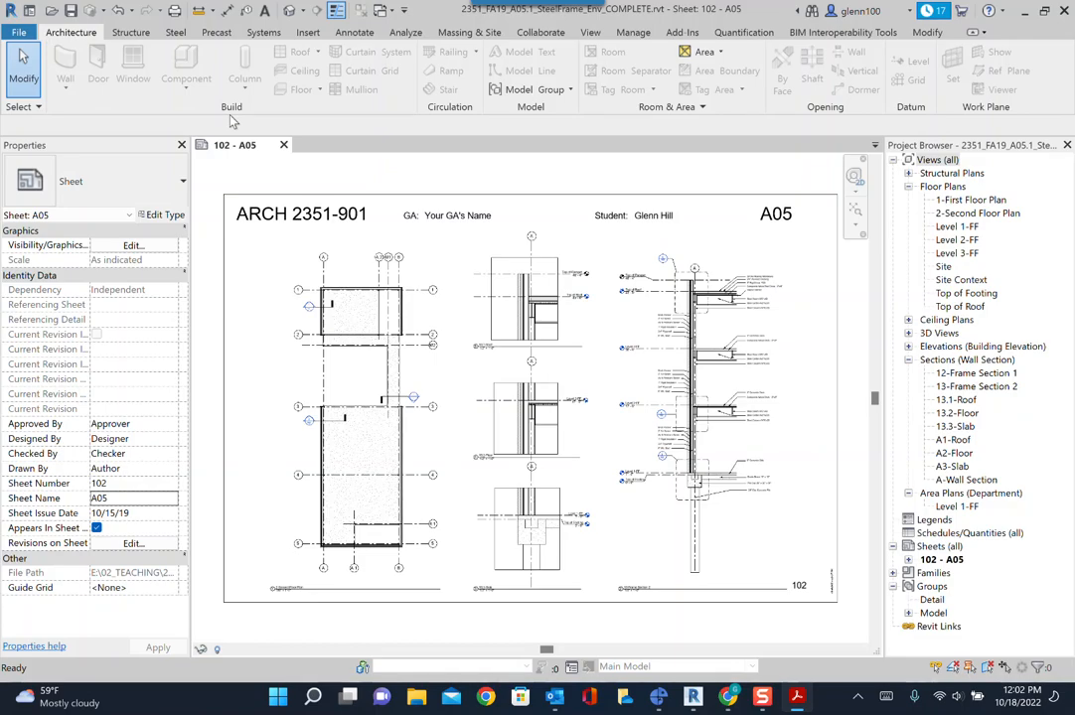
Switch to the saved PDF in Adobe Acrobat, open its print settings and set the page sizing to Custom Scale.
{"action": "mouse_move", "coordinate": [538, 3]}
{"action": "left_click_drag", "start_coordinate": [1074, 85], "coordinate": [509, 4]}
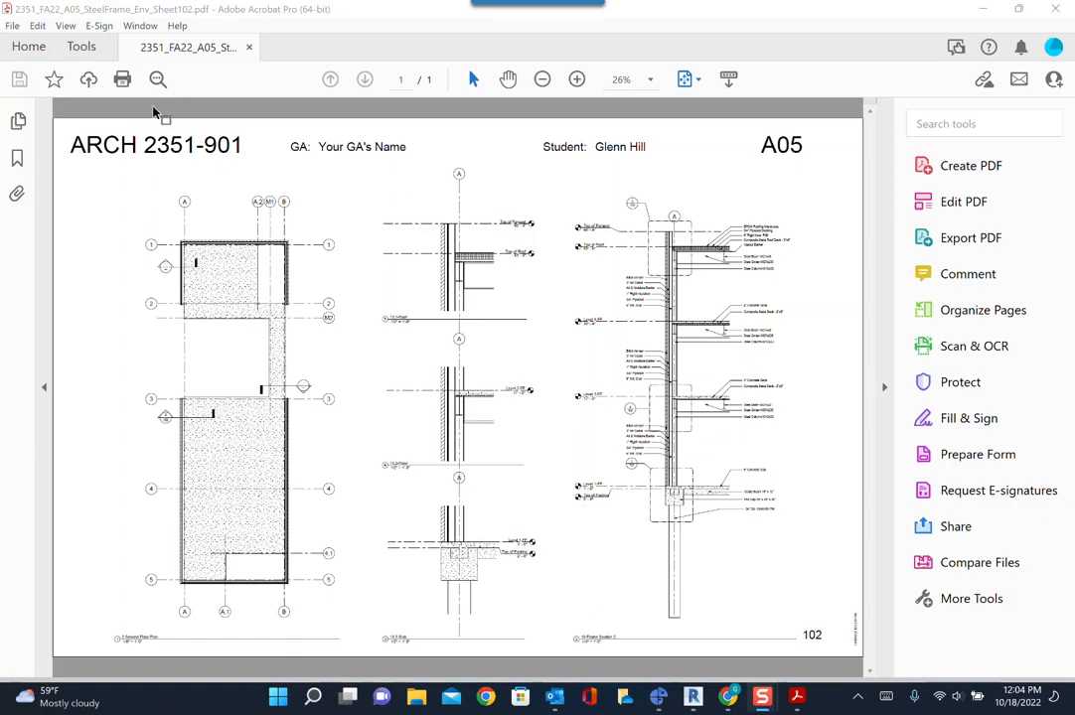
{"action": "left_click", "coordinate": [123, 79]}
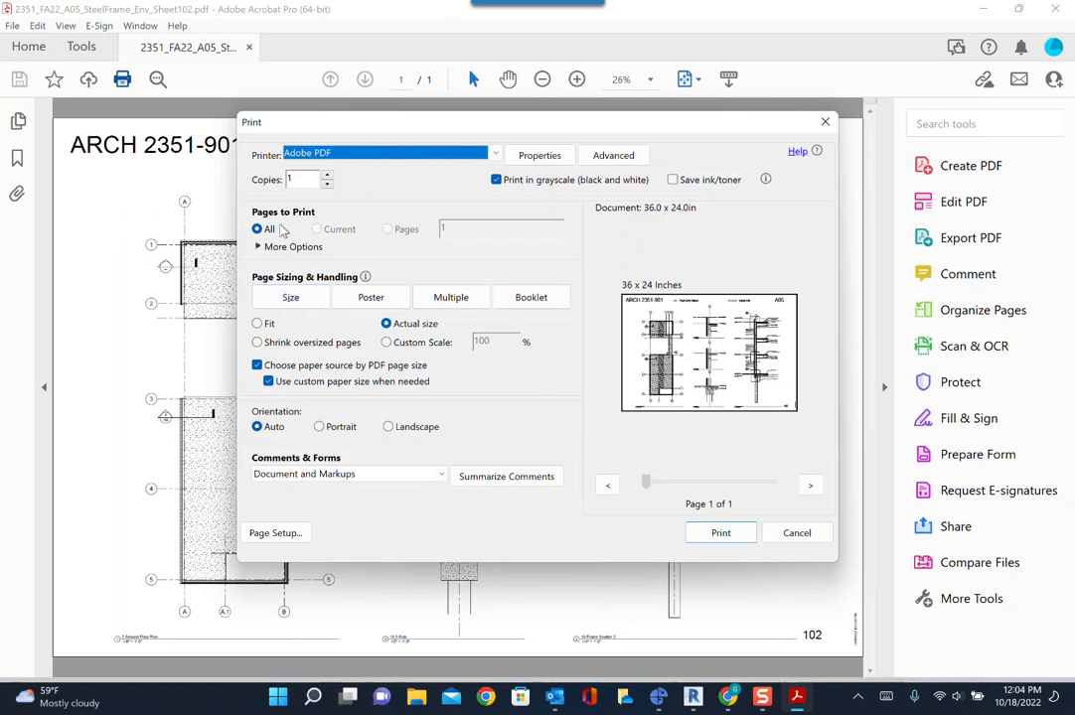
{"action": "left_click", "coordinate": [293, 303]}
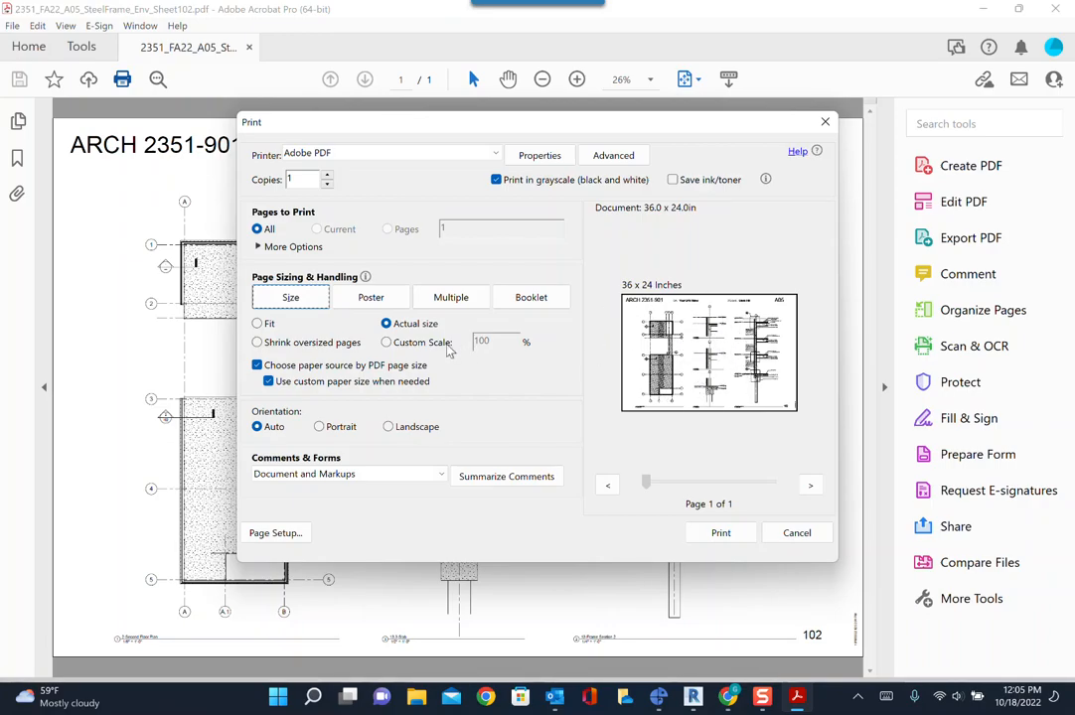
{"action": "left_click", "coordinate": [387, 343]}
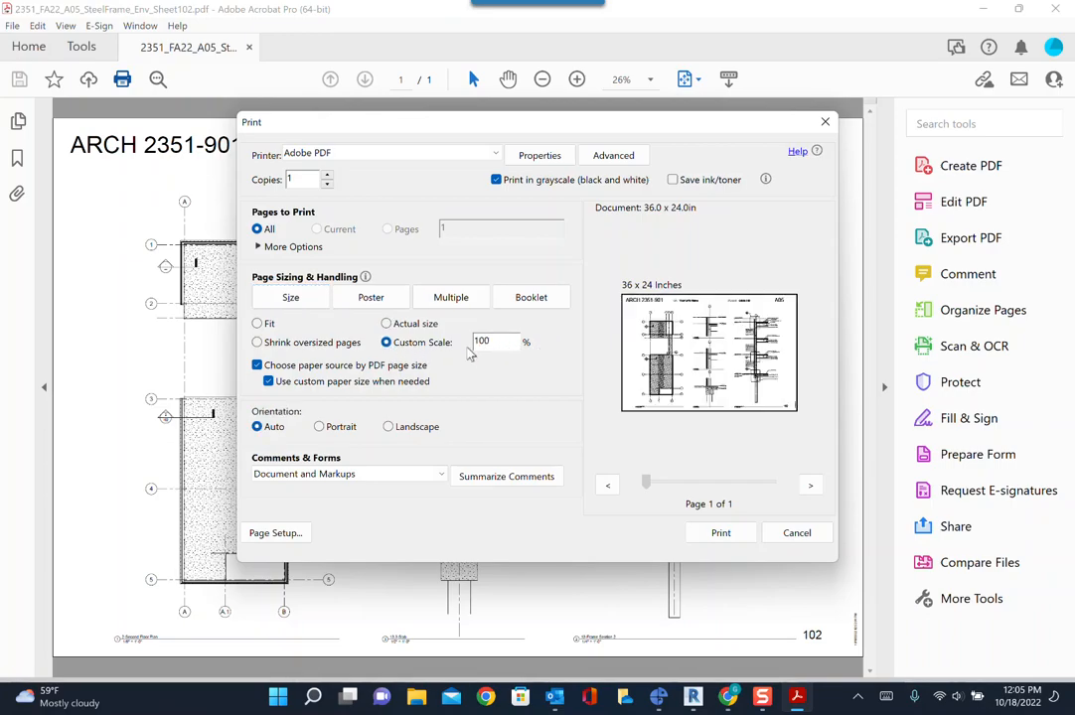